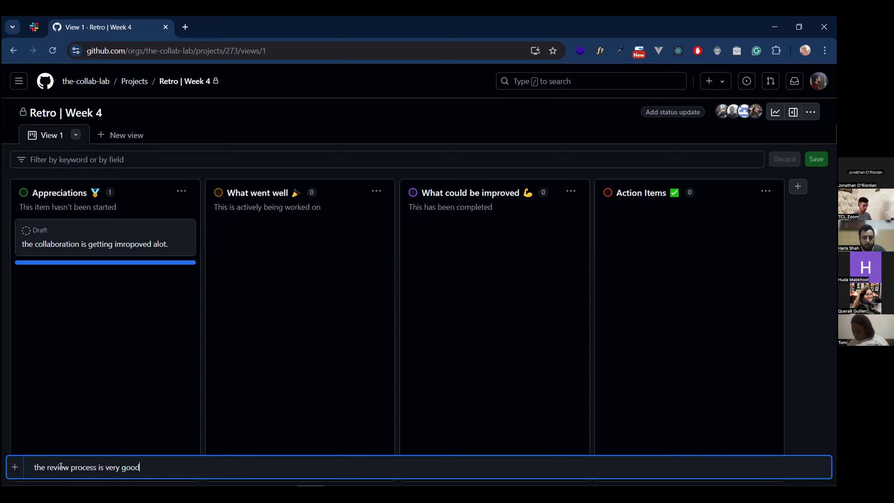
Finish the Appreciations draft as "the review process is very good, really impressed with that." and add it to the column.
{"action": "type", "text": ", realy impressed"}
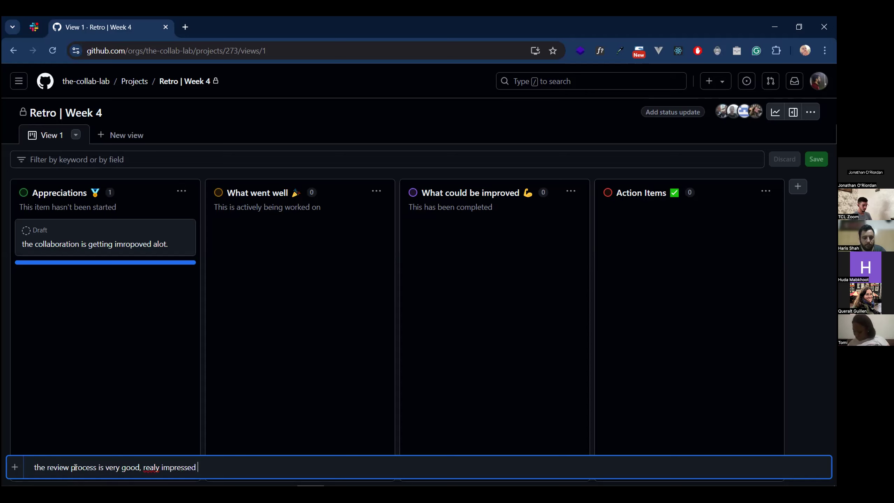
{"action": "left_click", "coordinate": [148, 468]}
{"action": "type", "text": "l"}
{"action": "key", "text": "End"}
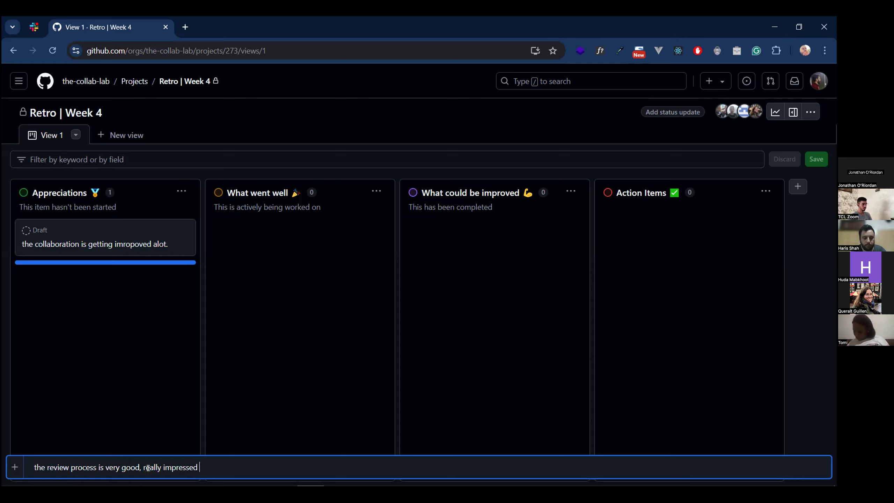
{"action": "type", "text": "with tha"}
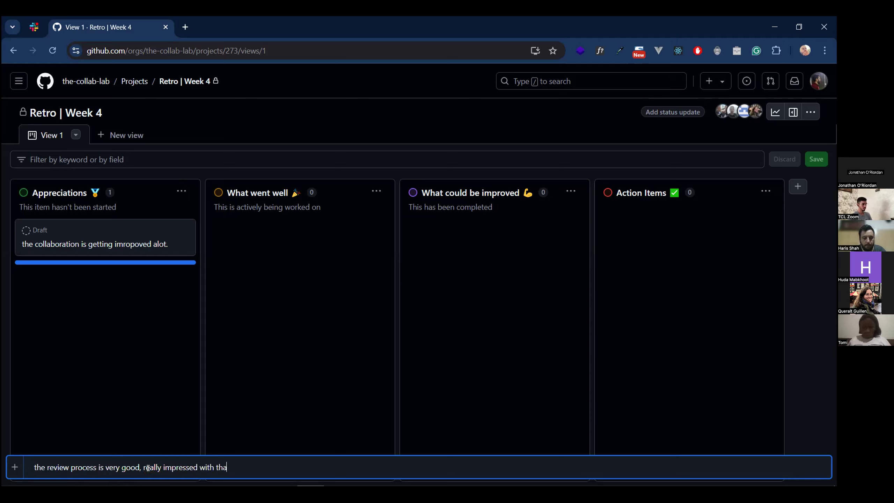
{"action": "type", "text": "t."}
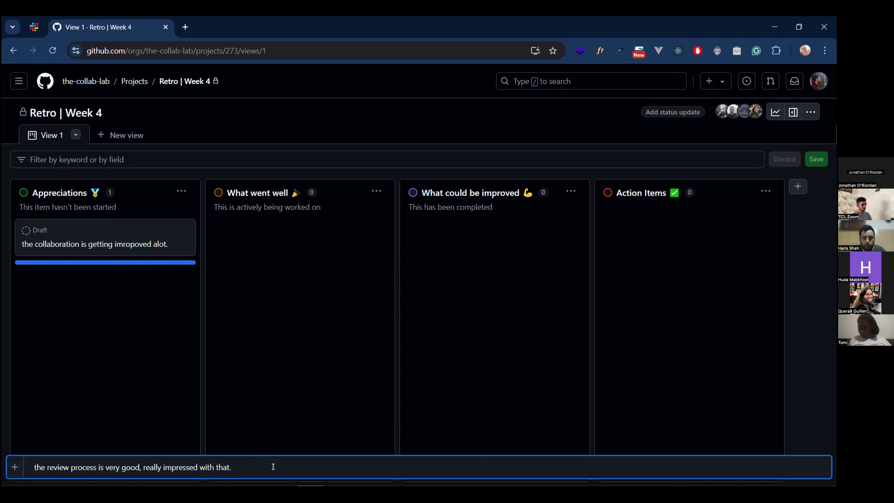
{"action": "key", "text": "Return"}
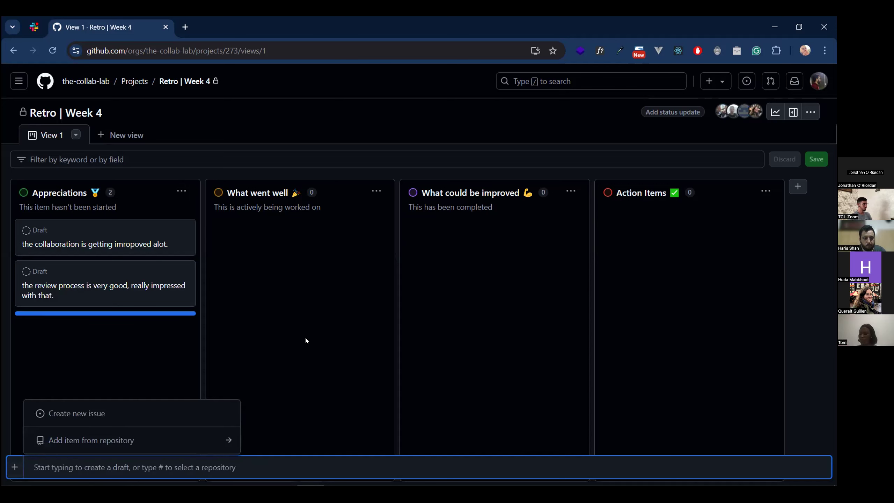
{"action": "left_click", "coordinate": [170, 358]}
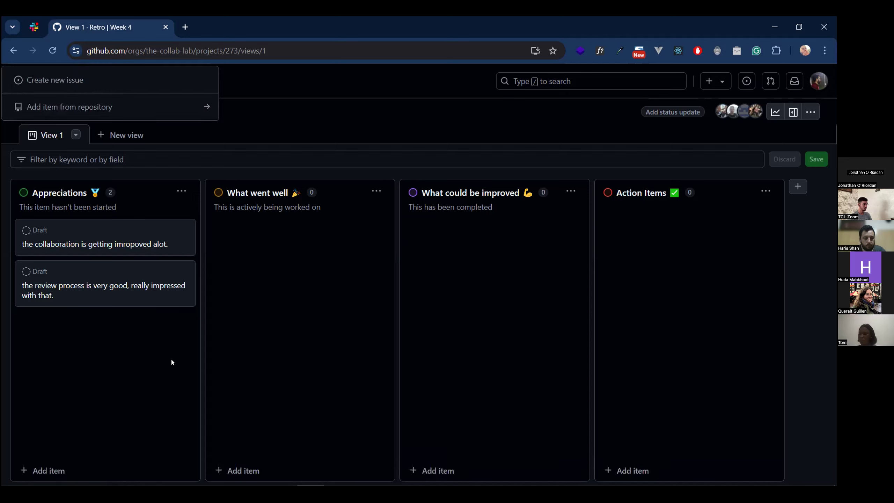
Add a draft item reading "great job everyone on the issues" to the Appreciations column.
{"action": "left_click", "coordinate": [53, 470]}
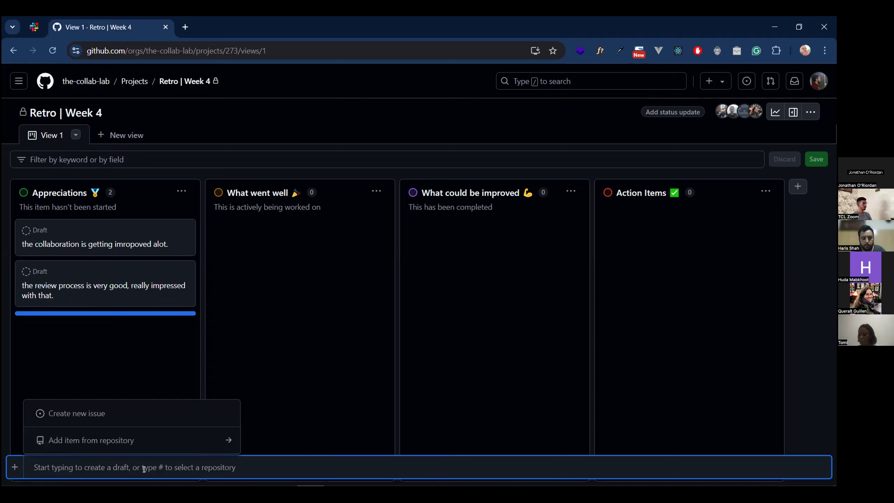
{"action": "type", "text": "great job everyone "}
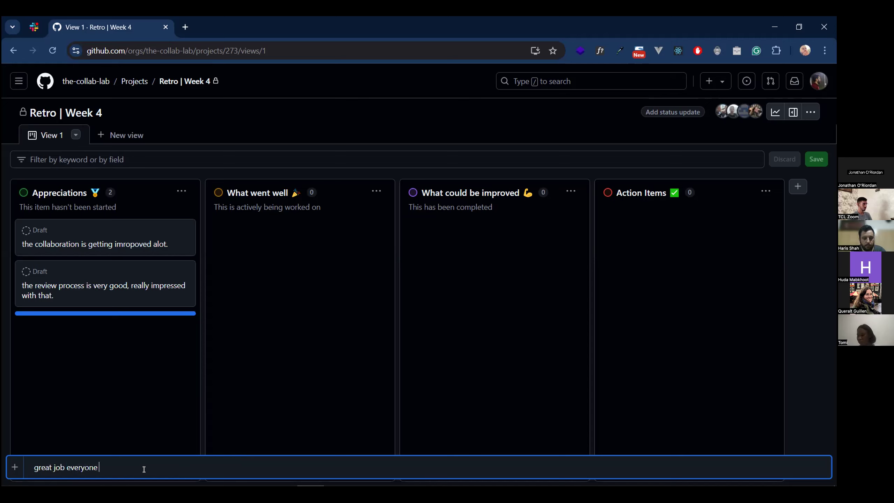
{"action": "type", "text": "on the u"}
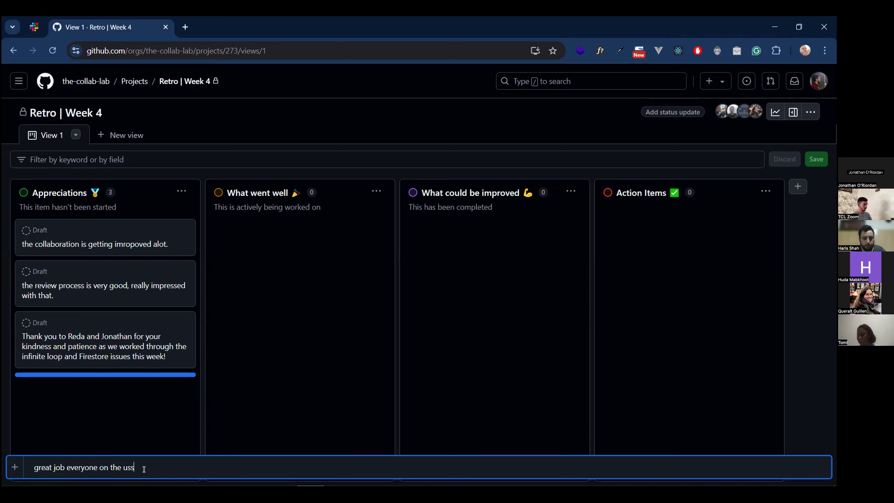
{"action": "key", "text": "BackSpace"}
{"action": "type", "text": "issues"}
{"action": "key", "text": "Return"}
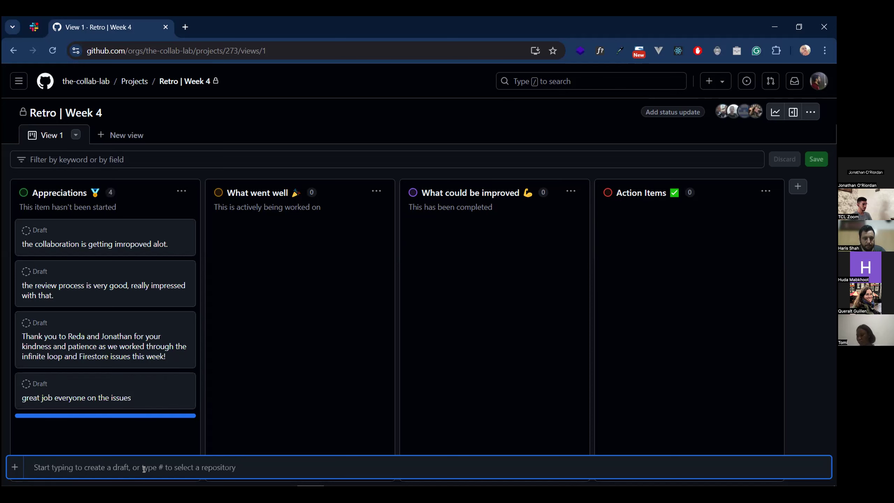
{"action": "left_click", "coordinate": [148, 437]}
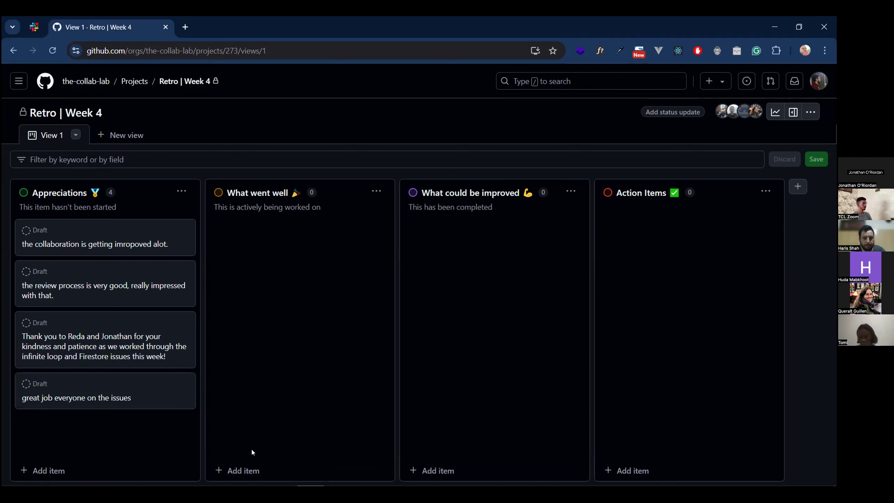
Add a draft item reading "the issues are closing smoothly, review process improved alot" to the What went well column.
{"action": "left_click", "coordinate": [244, 469]}
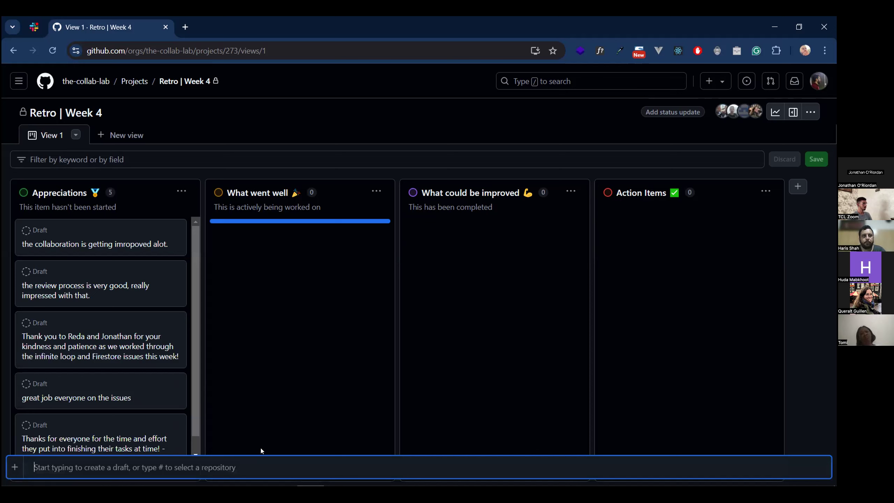
{"action": "type", "text": "the "}
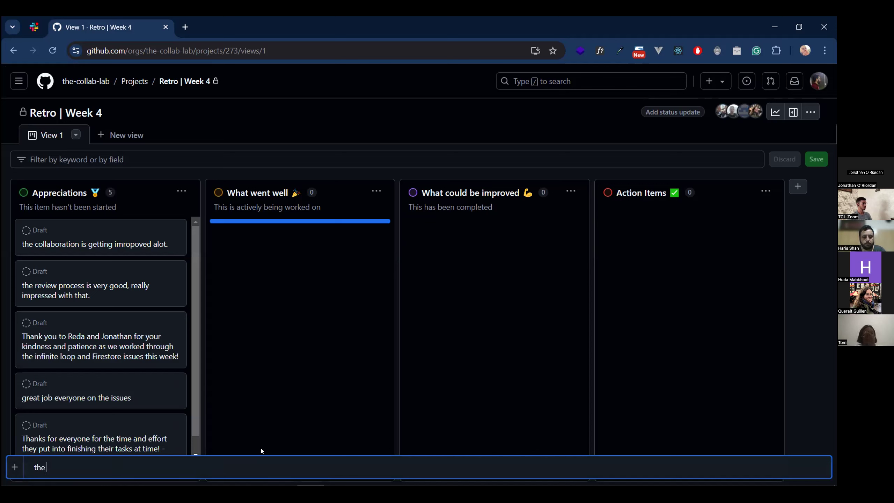
{"action": "type", "text": "issues "}
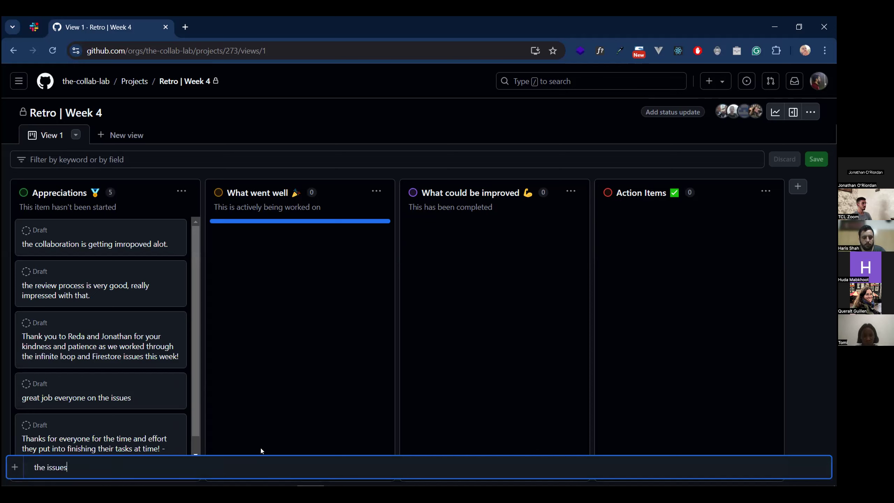
{"action": "type", "text": "are h"}
{"action": "key", "text": "BackSpace"}
{"action": "type", "text": "closing "}
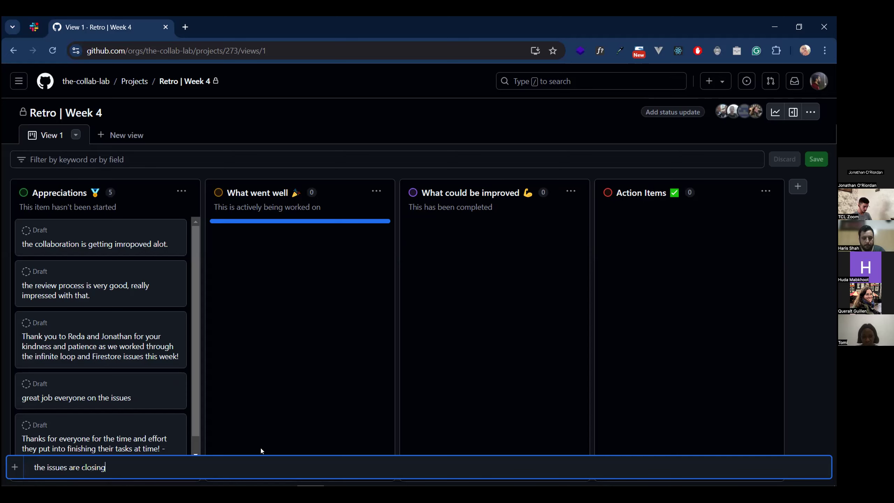
{"action": "type", "text": "smoothly"}
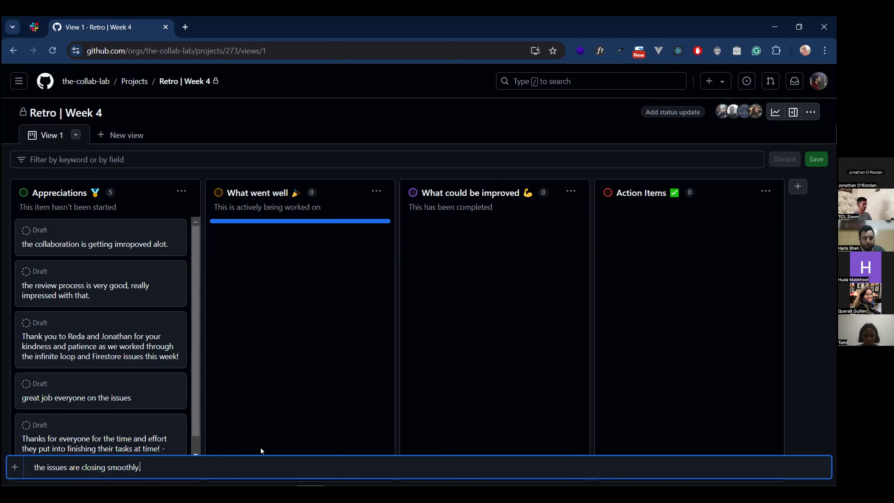
{"action": "type", "text": ", review proccess p"}
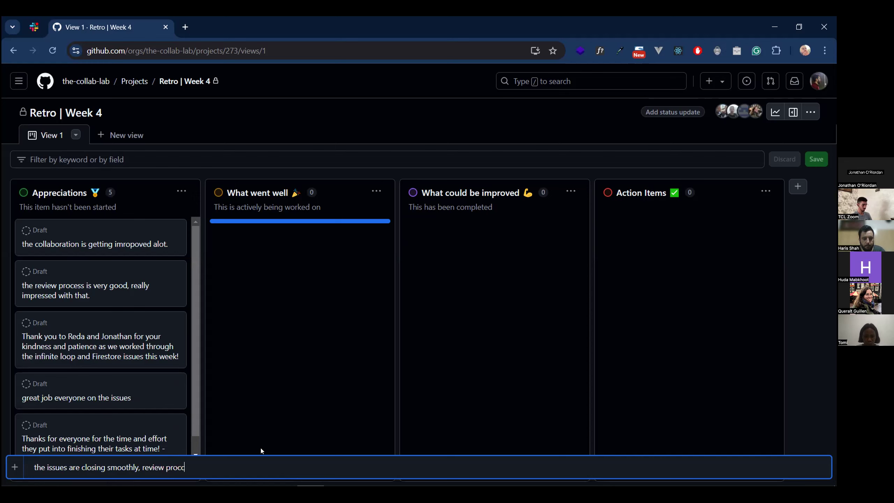
{"action": "key", "text": "BackSpace"}
{"action": "key", "text": "BackSpace"}
{"action": "key", "text": "BackSpace"}
{"action": "key", "text": "BackSpace"}
{"action": "key", "text": "BackSpace"}
{"action": "key", "text": "BackSpace"}
{"action": "type", "text": "ess impr"}
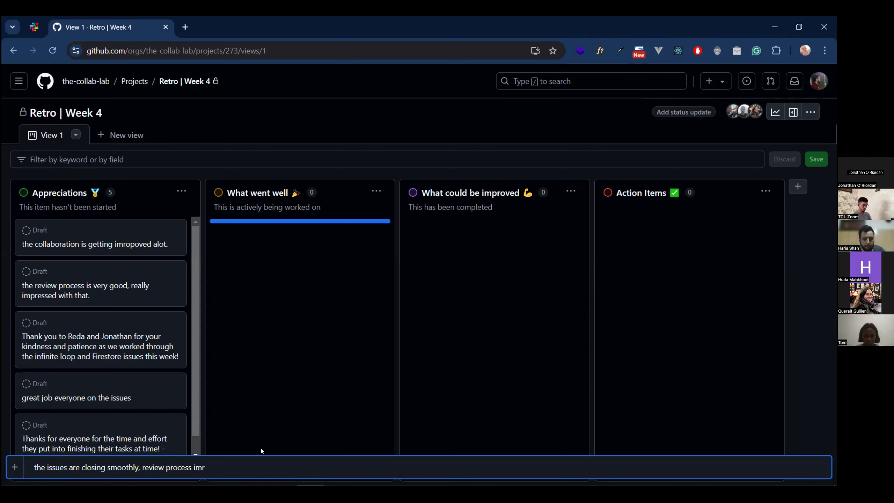
{"action": "type", "text": "oved alot"}
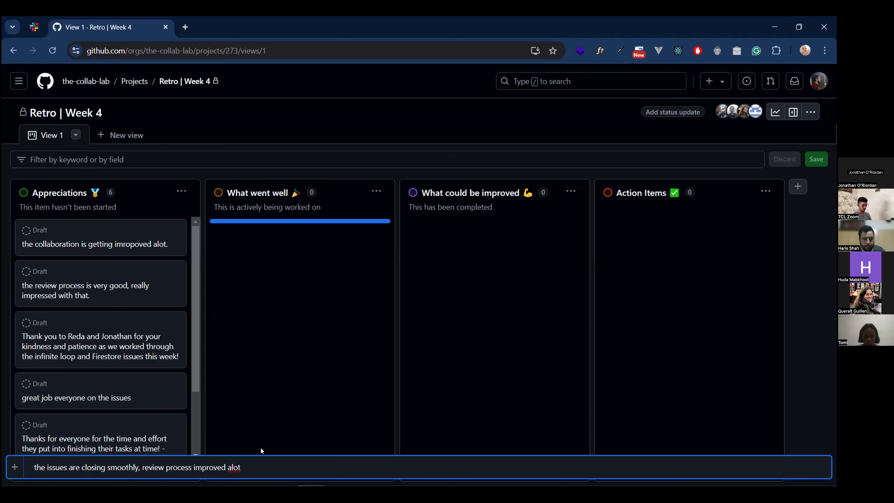
{"action": "key", "text": "Return"}
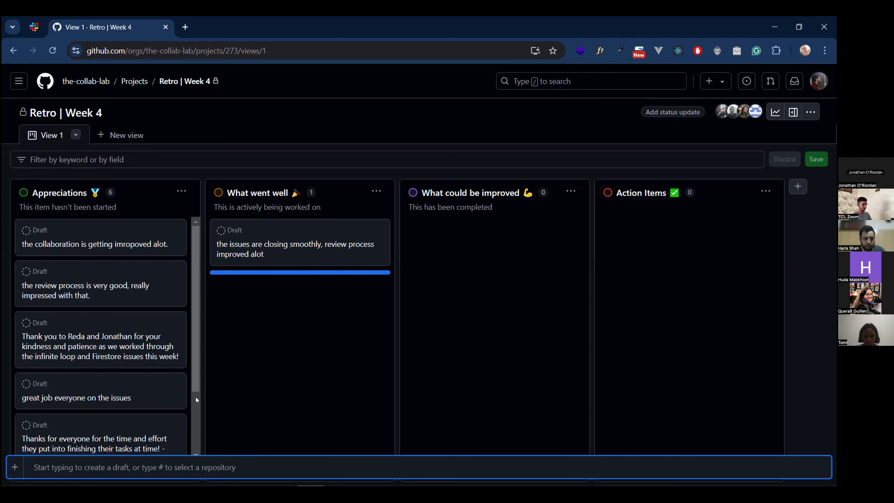
{"action": "left_click", "coordinate": [468, 297]}
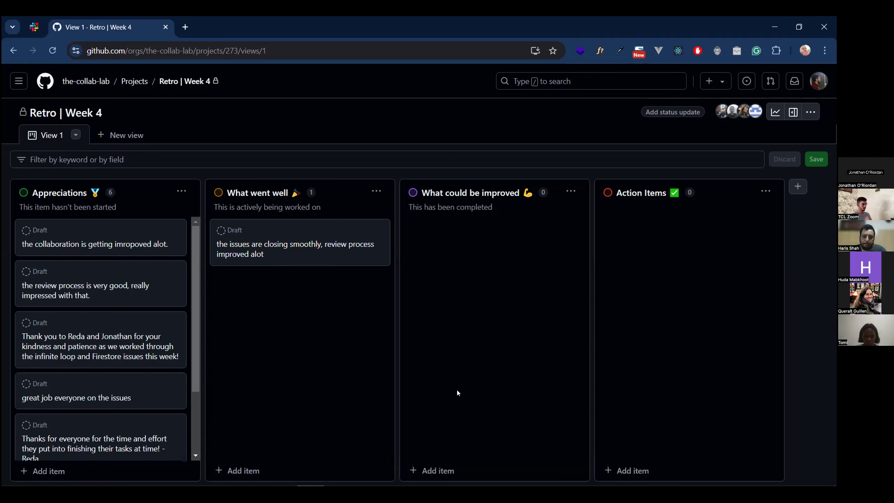
Add a second draft item reading "really like the demos" to the What went well column.
{"action": "left_click", "coordinate": [445, 466]}
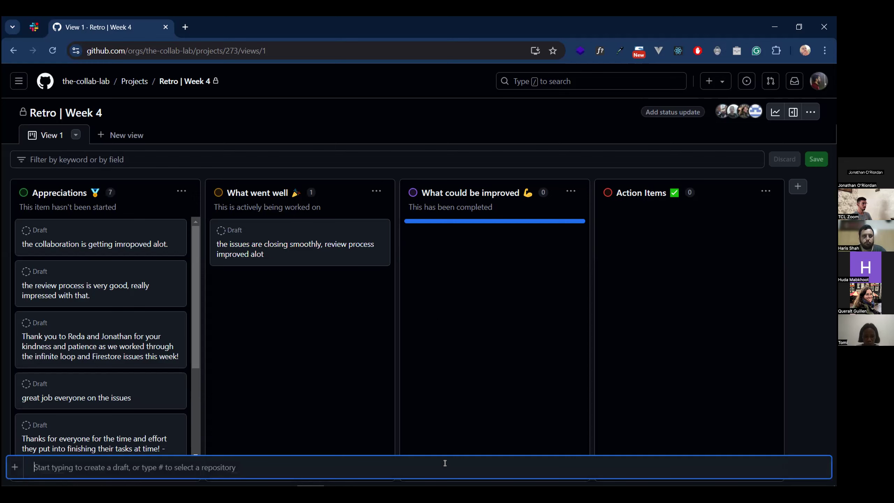
{"action": "left_click", "coordinate": [306, 315]}
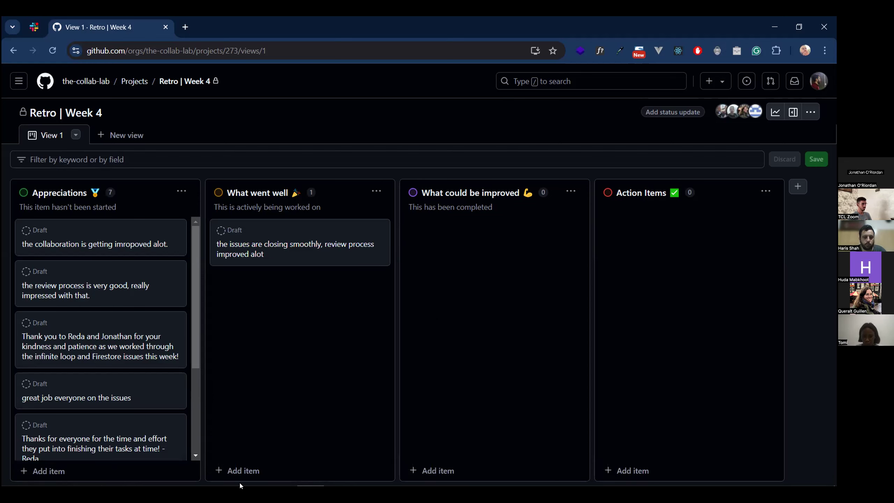
{"action": "left_click", "coordinate": [243, 470]}
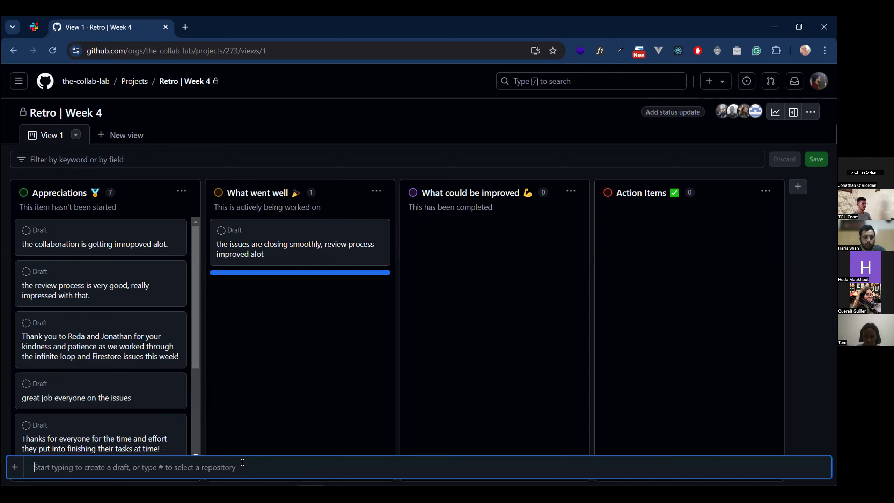
{"action": "type", "text": "the demos"}
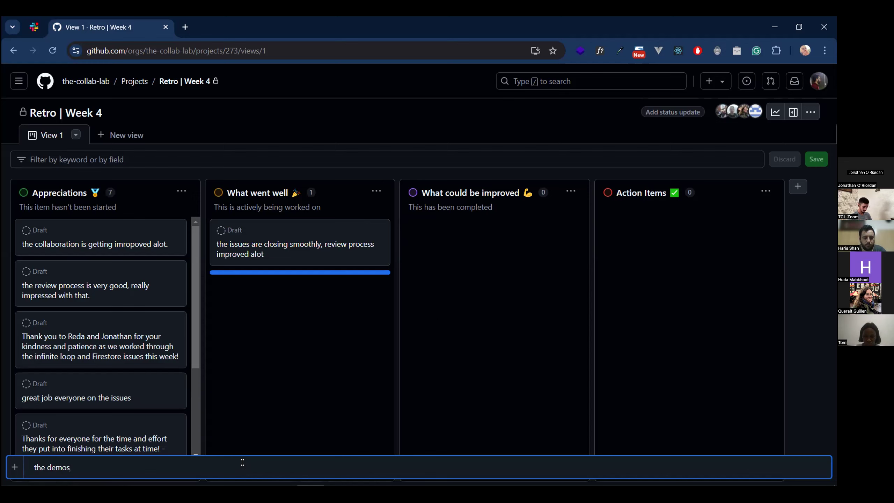
{"action": "key", "text": "BackSpace"}
{"action": "key", "text": "BackSpace"}
{"action": "key", "text": "BackSpace"}
{"action": "key", "text": "BackSpace"}
{"action": "key", "text": "BackSpace"}
{"action": "key", "text": "BackSpace"}
{"action": "key", "text": "BackSpace"}
{"action": "key", "text": "BackSpace"}
{"action": "key", "text": "BackSpace"}
{"action": "type", "text": "realy"}
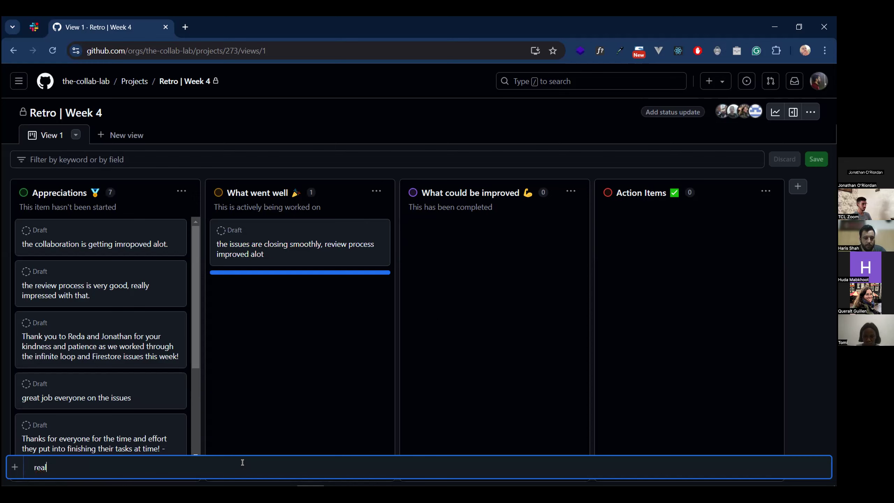
{"action": "type", "text": "ly like the demos"}
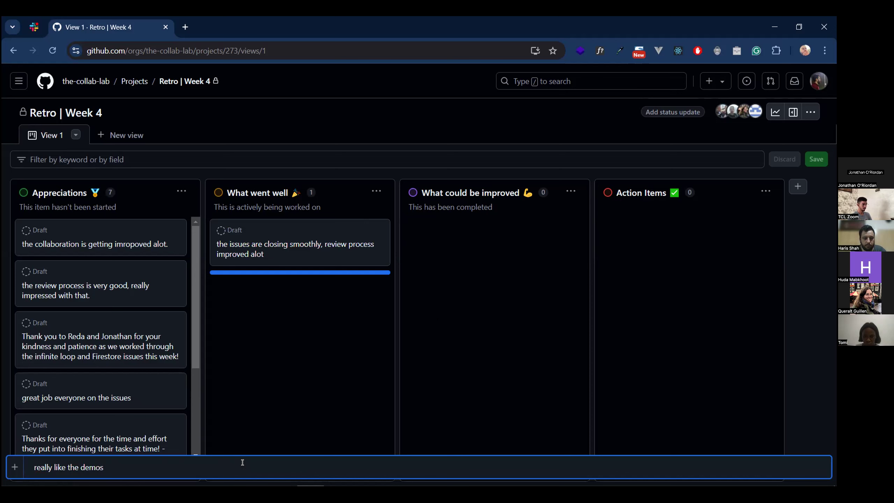
{"action": "key", "text": "Return"}
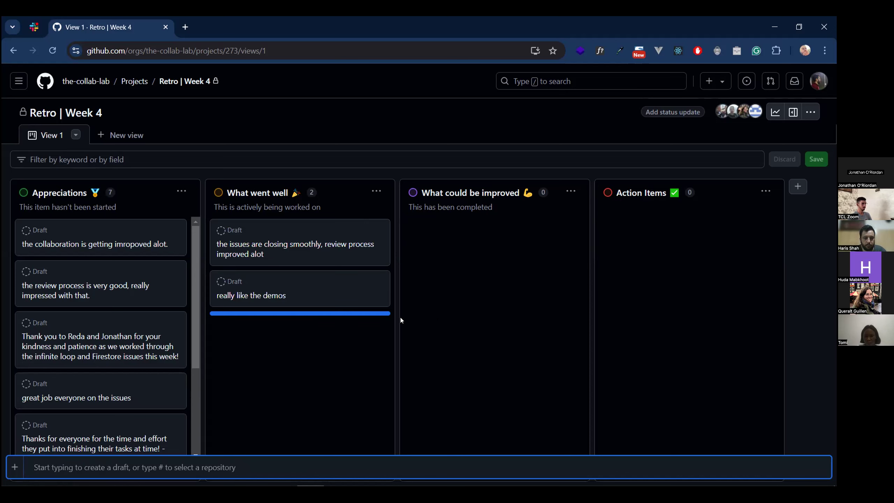
{"action": "left_click", "coordinate": [492, 291]}
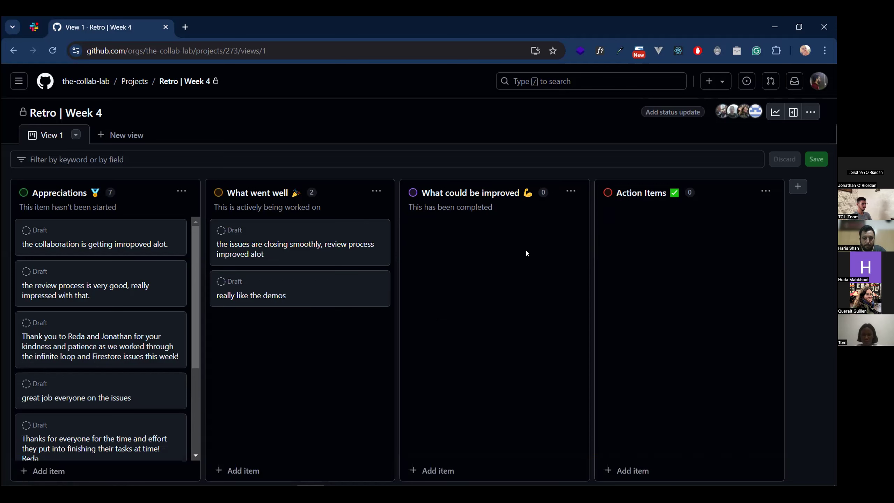
Start a draft item in the What could be improved column reading "honestly there is nothing to improve".
{"action": "left_click", "coordinate": [569, 192]}
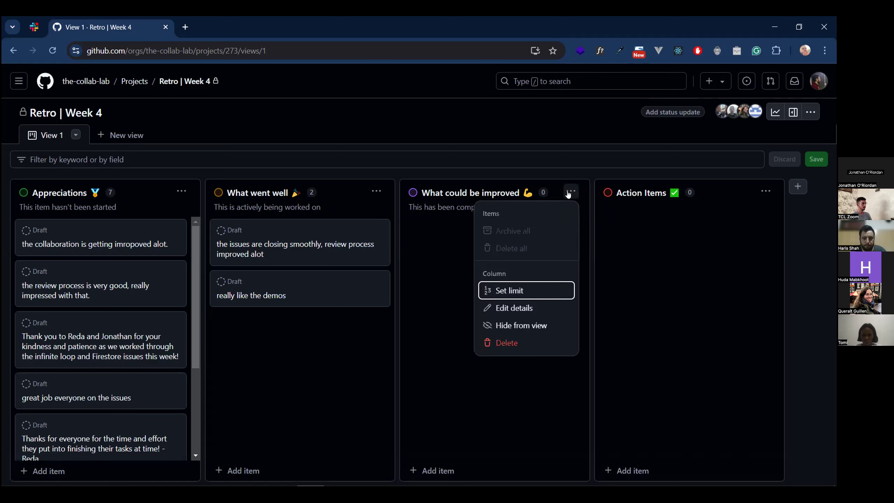
{"action": "left_click", "coordinate": [444, 332]}
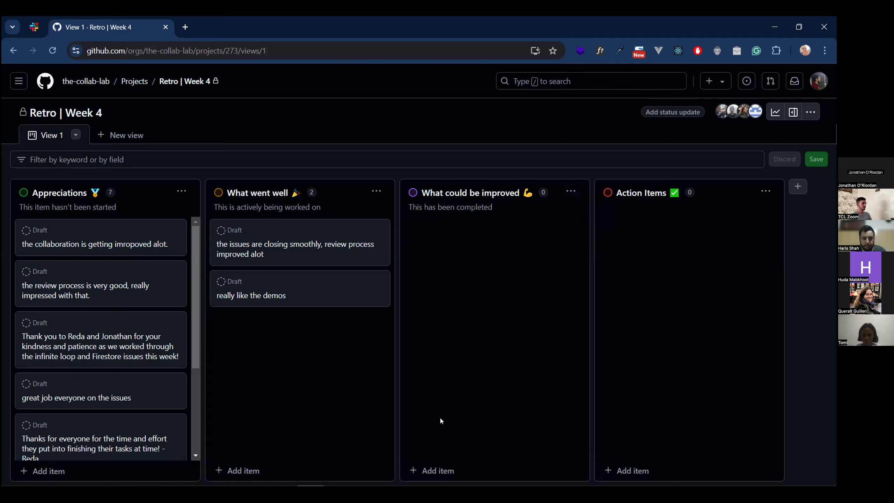
{"action": "left_click", "coordinate": [433, 466]}
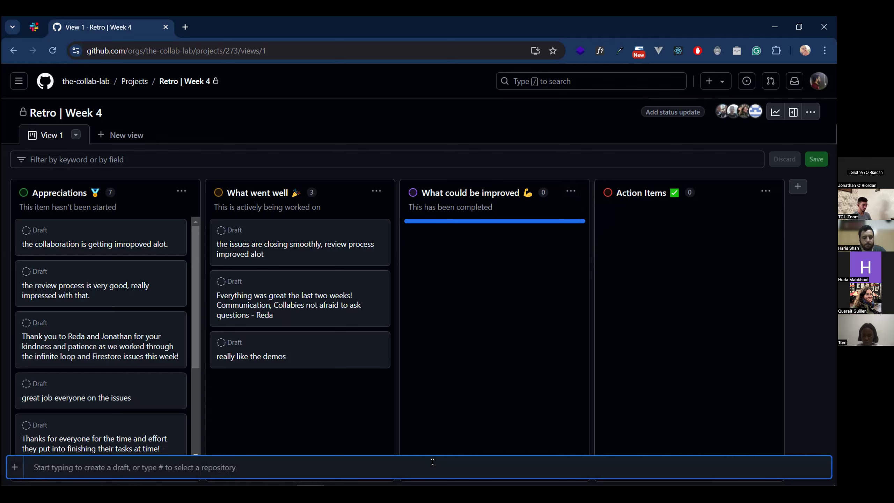
{"action": "type", "text": "honestly"}
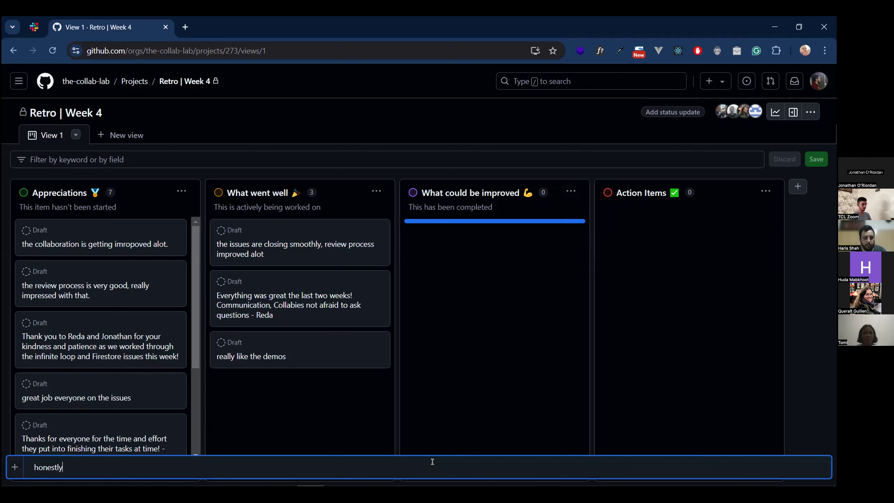
{"action": "type", "text": " there is nothig"}
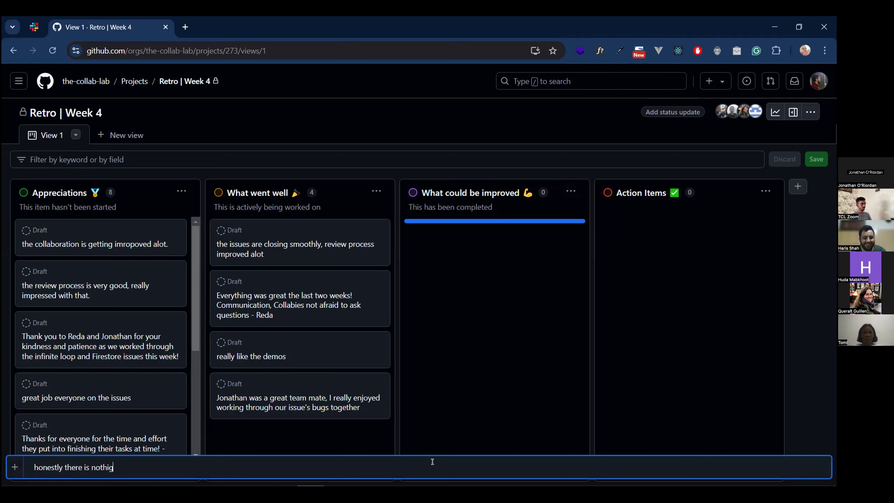
{"action": "key", "text": "BackSpace"}
{"action": "type", "text": "ng to impo"}
{"action": "key", "text": "BackSpace"}
{"action": "type", "text": "rove"}
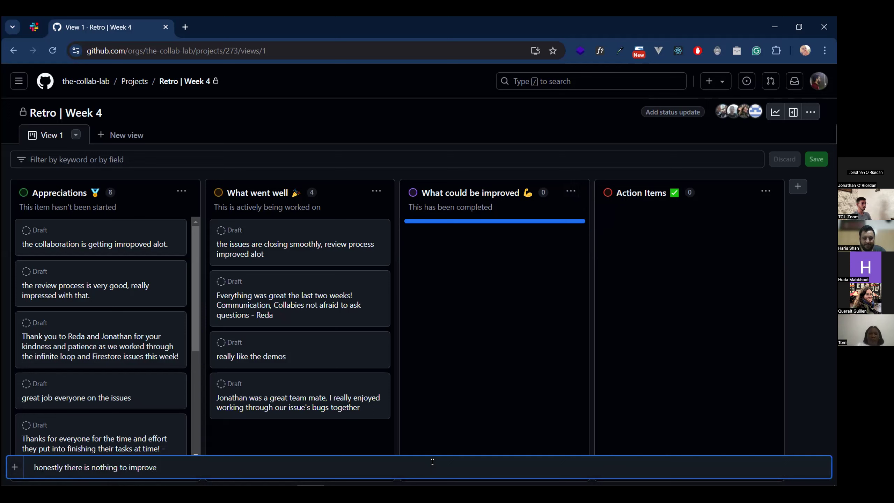
{"action": "type", "text": ", d"}
{"action": "type", "text": "r maybe w"}
{"action": "type", "text": "e can"}
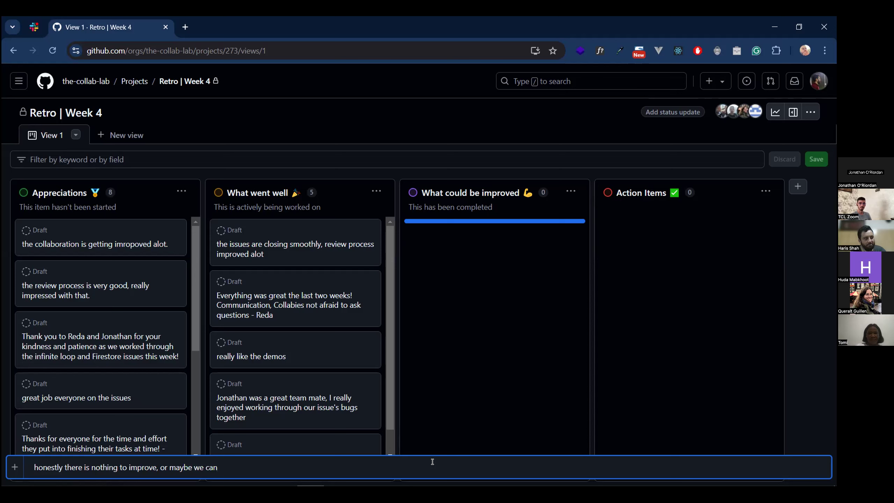
{"action": "key", "text": "BackSpace"}
{"action": "key", "text": "BackSpace"}
{"action": "key", "text": "BackSpace"}
{"action": "key", "text": "BackSpace"}
{"action": "key", "text": "BackSpace"}
{"action": "key", "text": "BackSpace"}
{"action": "key", "text": "BackSpace"}
{"action": "key", "text": "BackSpace"}
{"action": "key", "text": "BackSpace"}
{"action": "key", "text": "BackSpace"}
{"action": "key", "text": "BackSpace"}
{"action": "key", "text": "BackSpace"}
{"action": "key", "text": "BackSpace"}
{"action": "key", "text": "BackSpace"}
{"action": "key", "text": "BackSpace"}
{"action": "key", "text": "BackSpace"}
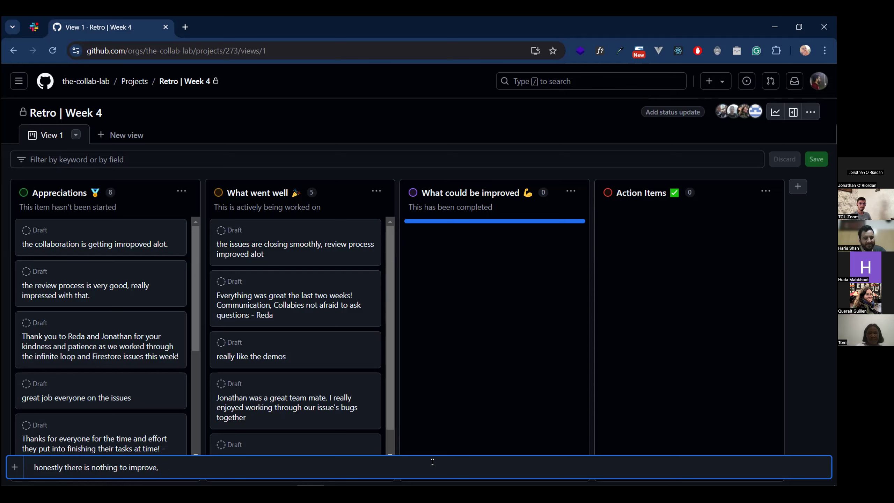
{"action": "key", "text": "BackSpace"}
End the draft with a grinning emoji, add it to the What could be improved column and close the entry field.
{"action": "type", "text": "😁"}
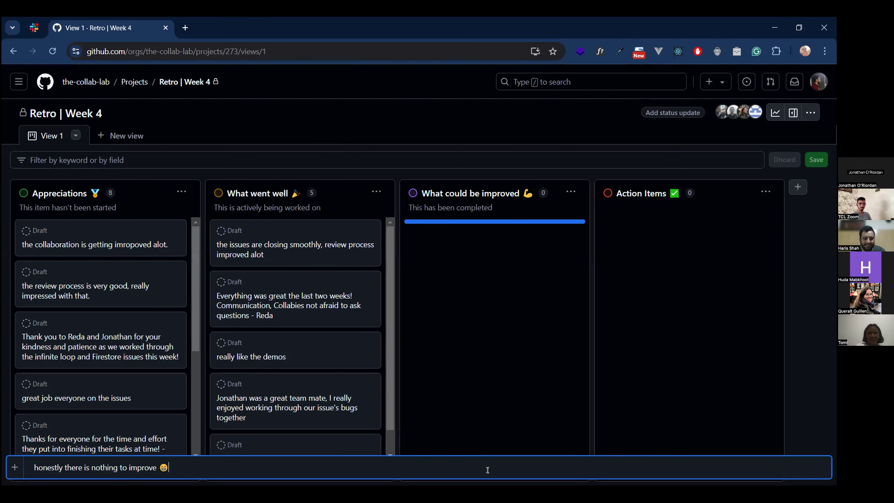
{"action": "key", "text": "Return"}
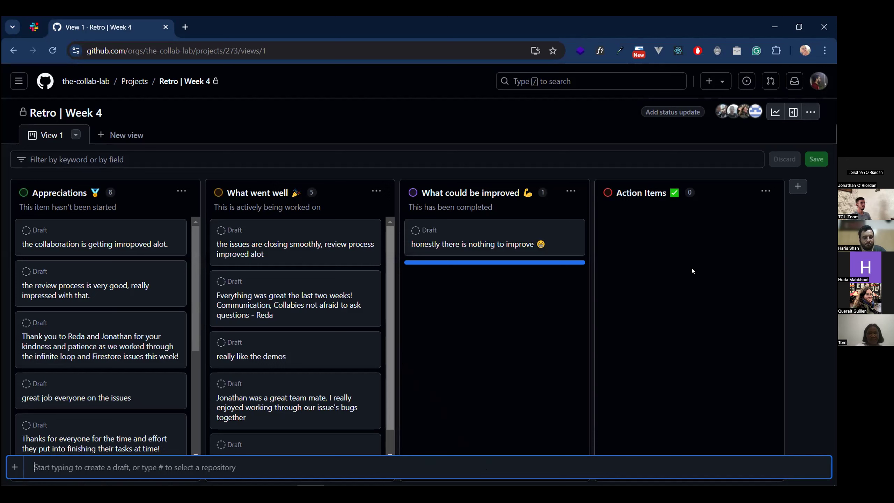
{"action": "key", "text": "Escape"}
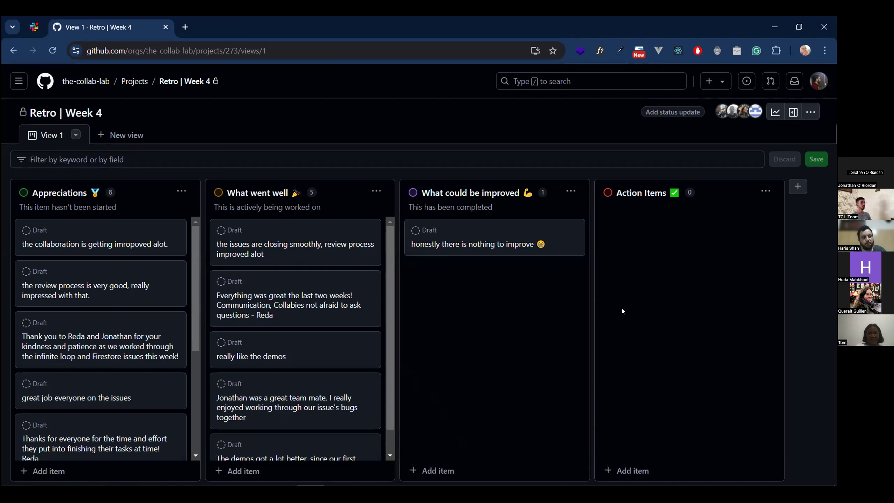
Add a draft item reading "lets keep up this impressive work" with a smiley emoji at the end to the Action Items column.
{"action": "left_click", "coordinate": [619, 467]}
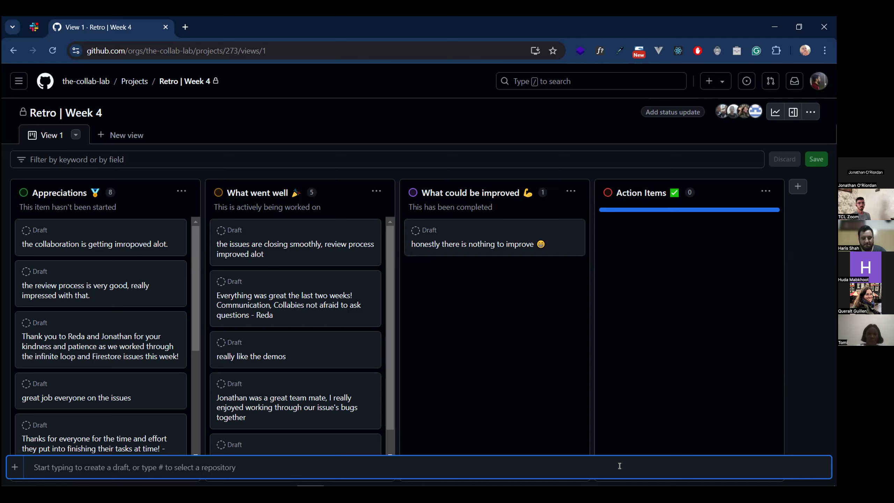
{"action": "type", "text": "let"}
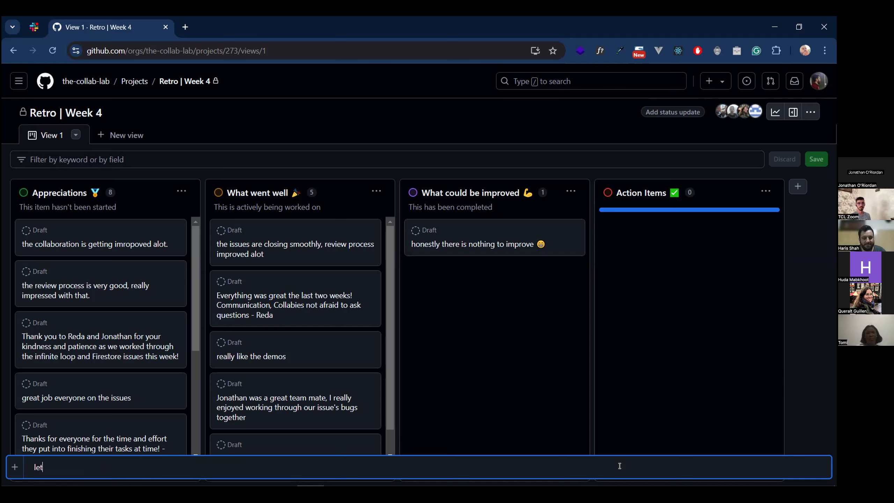
{"action": "type", "text": "s keep uo thi"}
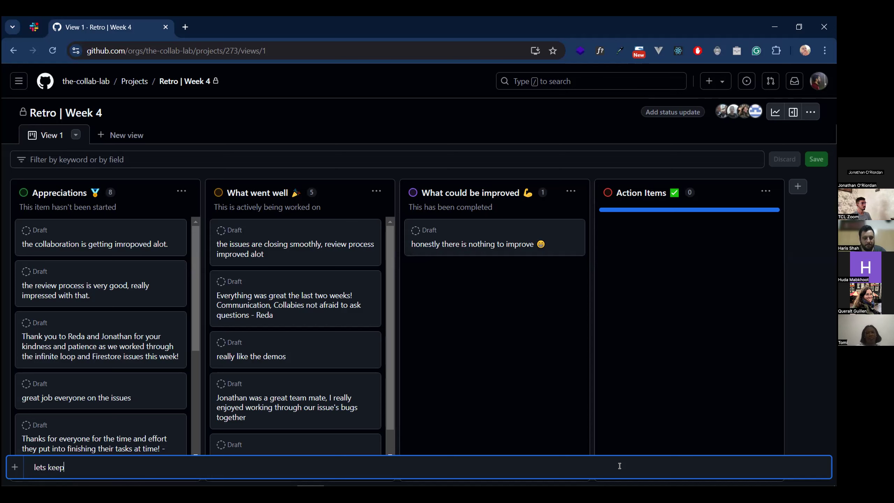
{"action": "key", "text": "BackSpace"}
{"action": "key", "text": "BackSpace"}
{"action": "key", "text": "BackSpace"}
{"action": "key", "text": "BackSpace"}
{"action": "key", "text": "BackSpace"}
{"action": "type", "text": "p this i"}
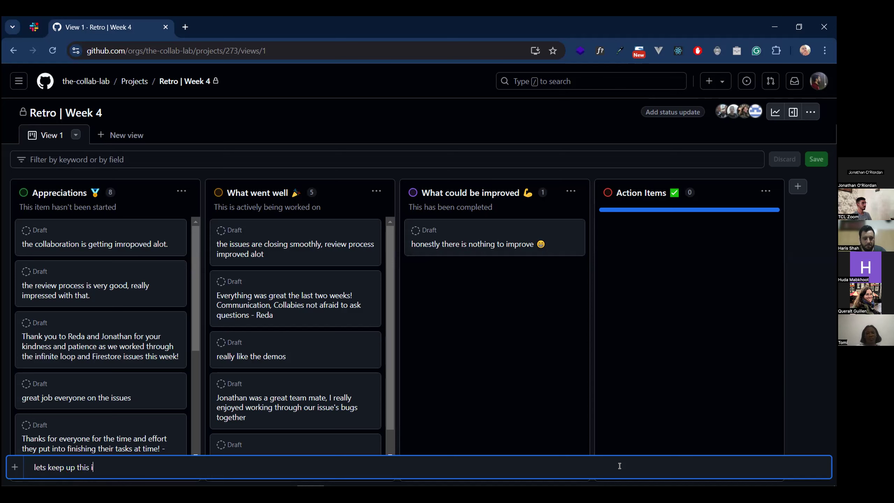
{"action": "type", "text": "mpressive work"}
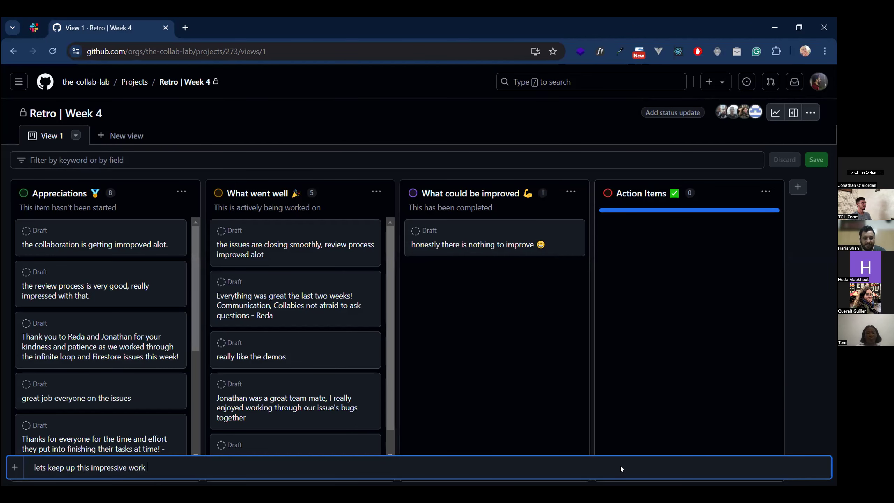
{"action": "type", "text": "😊"}
{"action": "key", "text": "Return"}
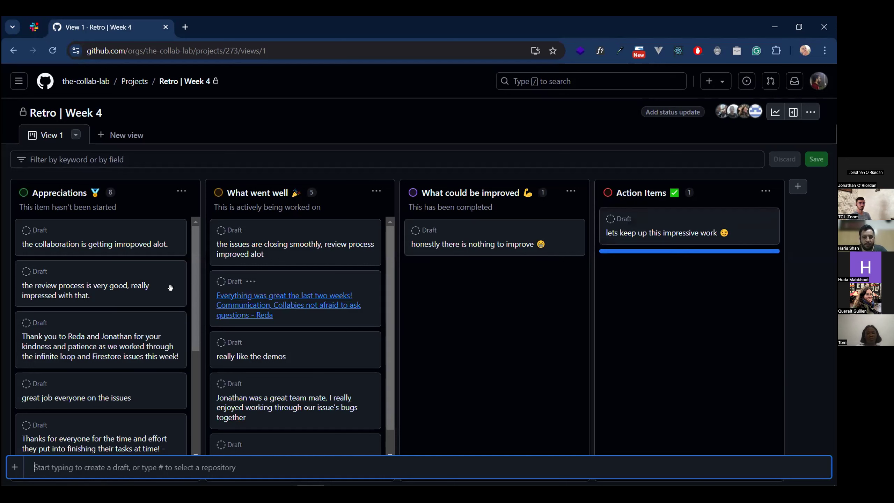
Add a draft item to the Appreciations column giving "a big thanks" to the named teammate "for running everything smoothly".
{"action": "scroll", "coordinate": [162, 309], "scroll_direction": "down", "scroll_amount": 5}
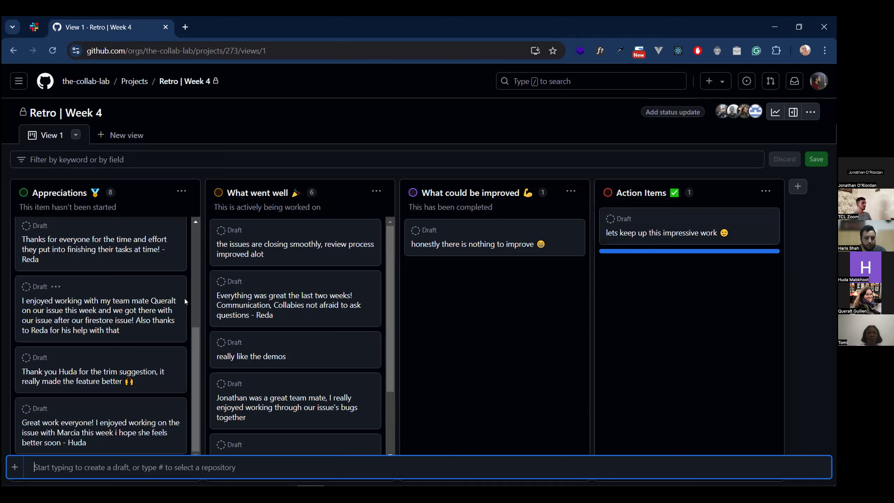
{"action": "scroll", "coordinate": [307, 286], "scroll_direction": "down", "scroll_amount": 2}
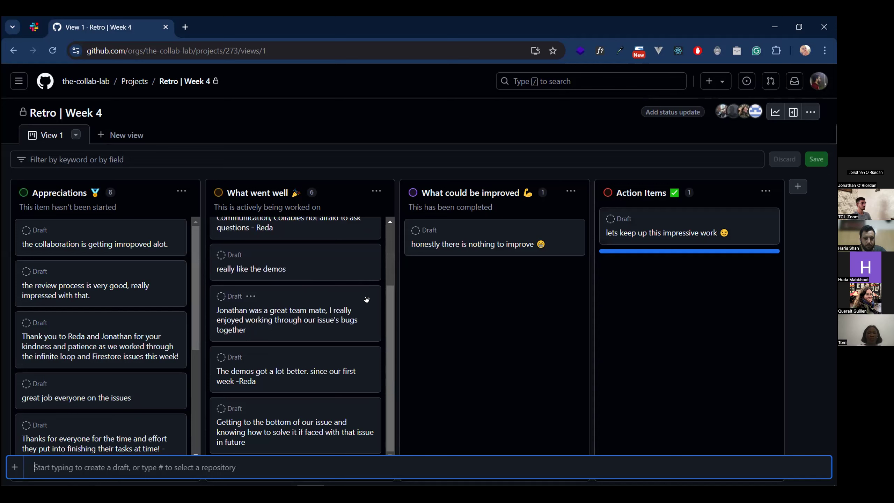
{"action": "scroll", "coordinate": [367, 299], "scroll_direction": "up", "scroll_amount": 3}
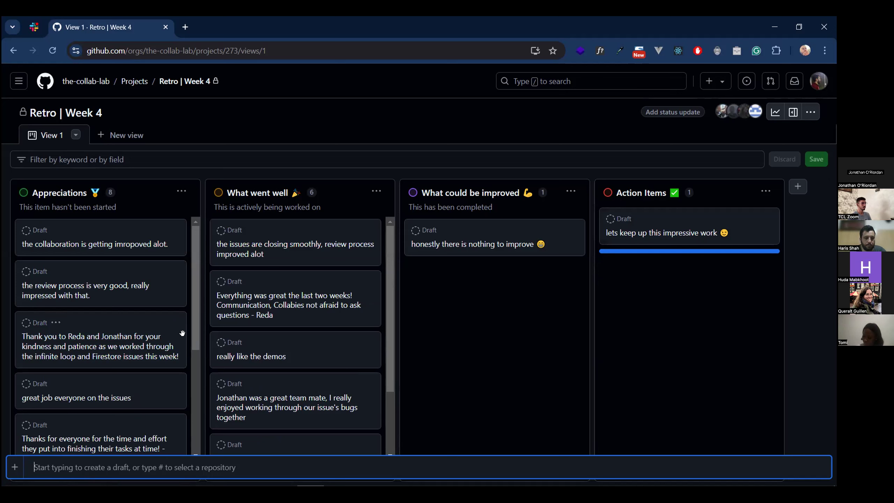
{"action": "scroll", "coordinate": [182, 332], "scroll_direction": "down", "scroll_amount": 5}
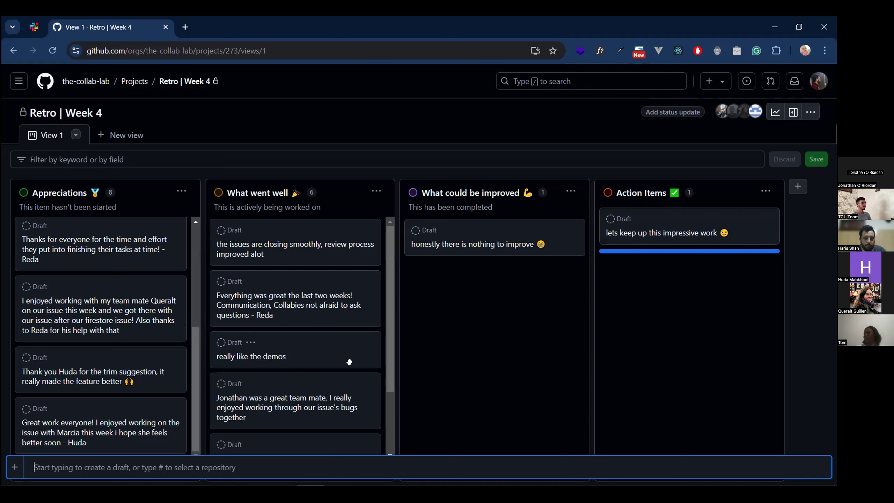
{"action": "left_click", "coordinate": [60, 483]}
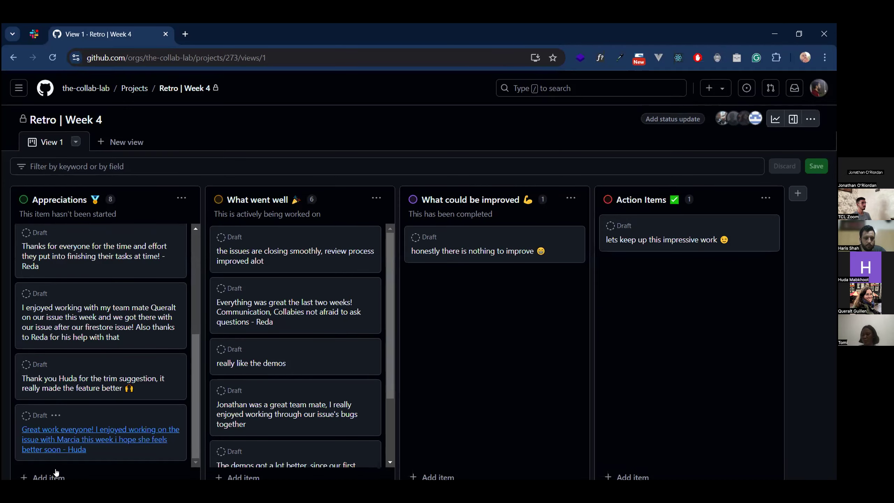
{"action": "left_click", "coordinate": [56, 472]}
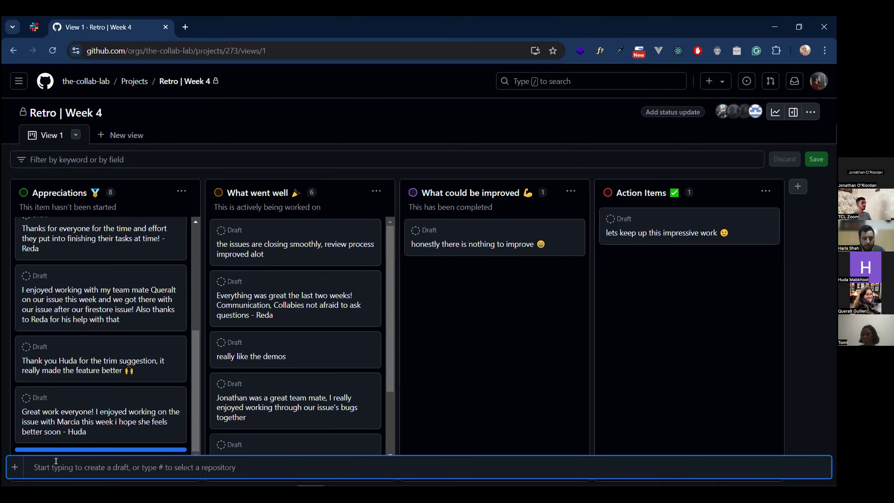
{"action": "type", "text": "a"}
{"action": "key", "text": "BackSpace"}
{"action": "type", "text": "a bi"}
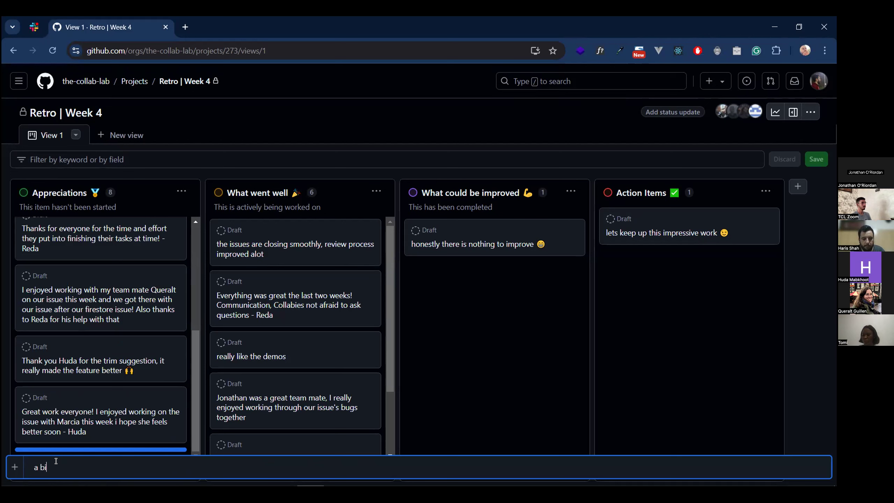
{"action": "type", "text": "g thanks to Red"}
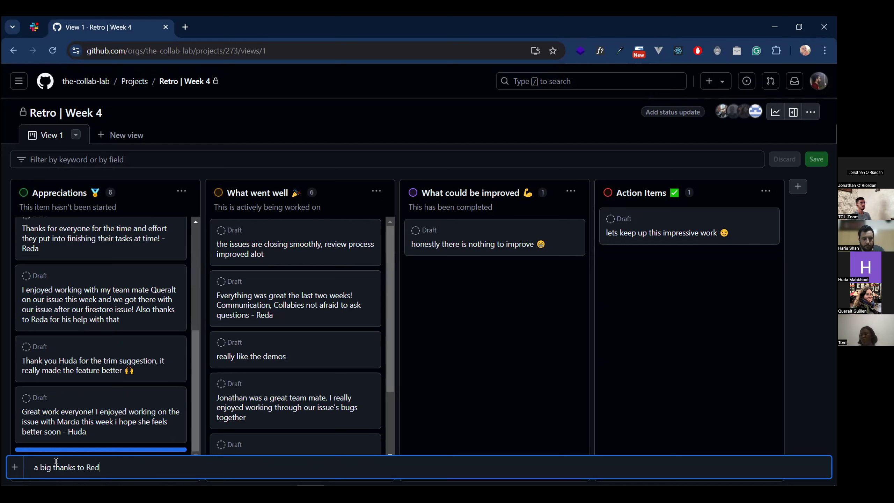
{"action": "type", "text": "a for running everything"}
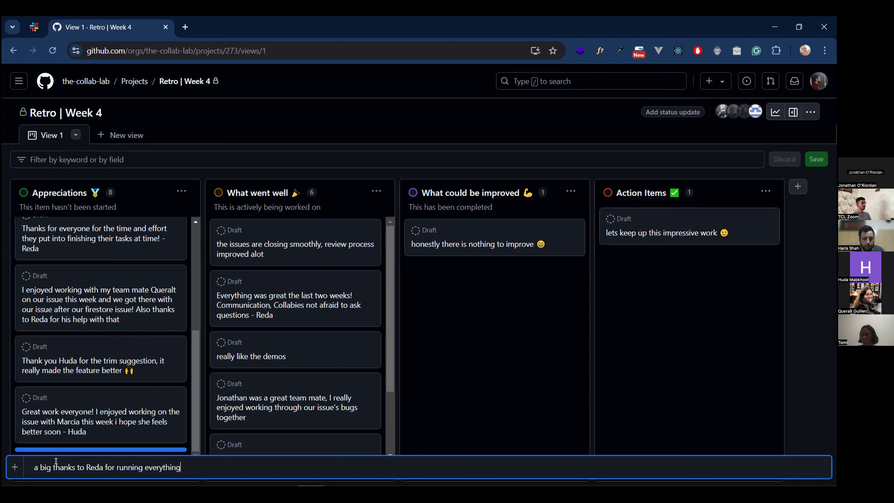
{"action": "type", "text": " smoothly"}
{"action": "key", "text": "Return"}
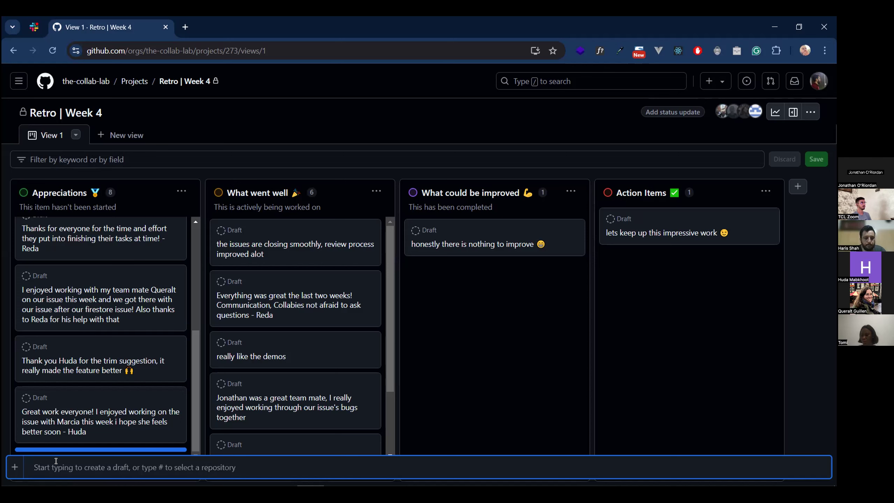
Review the draft cards in the Appreciations and What went well columns, closing the item entry field.
{"action": "scroll", "coordinate": [170, 386], "scroll_direction": "up", "scroll_amount": 7}
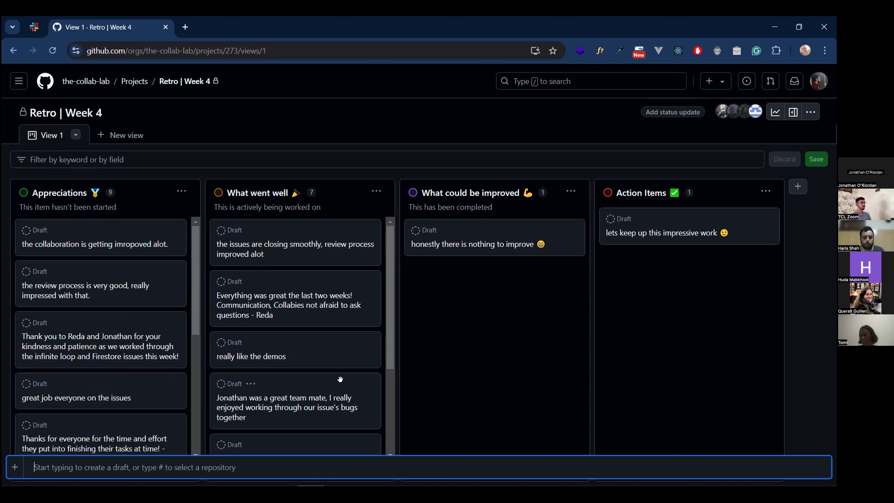
{"action": "scroll", "coordinate": [341, 385], "scroll_direction": "down", "scroll_amount": 3}
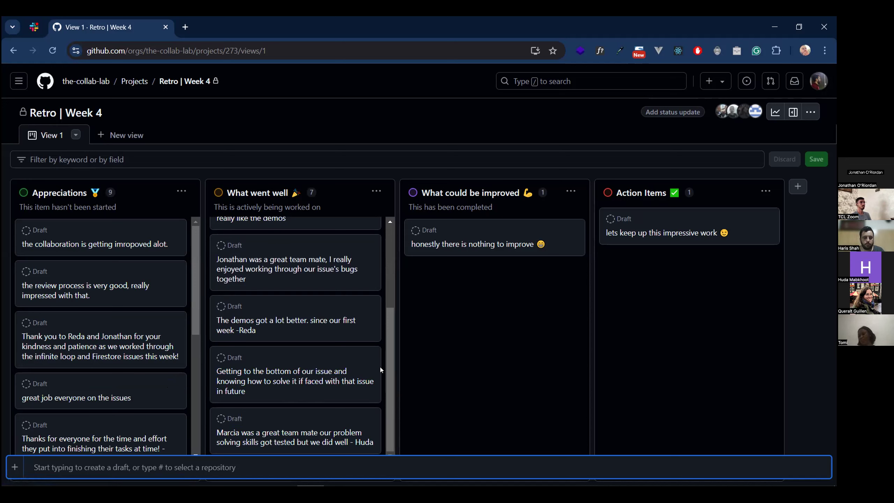
{"action": "scroll", "coordinate": [381, 367], "scroll_direction": "up", "scroll_amount": 4}
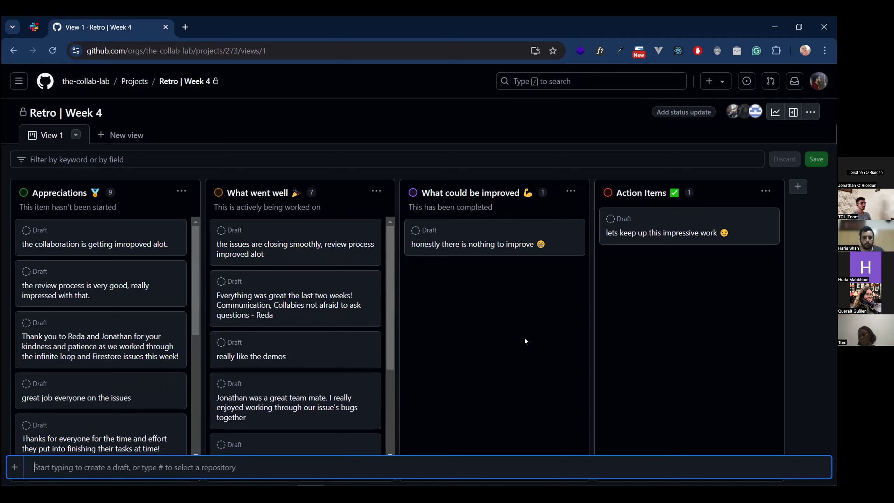
{"action": "left_click", "coordinate": [471, 356]}
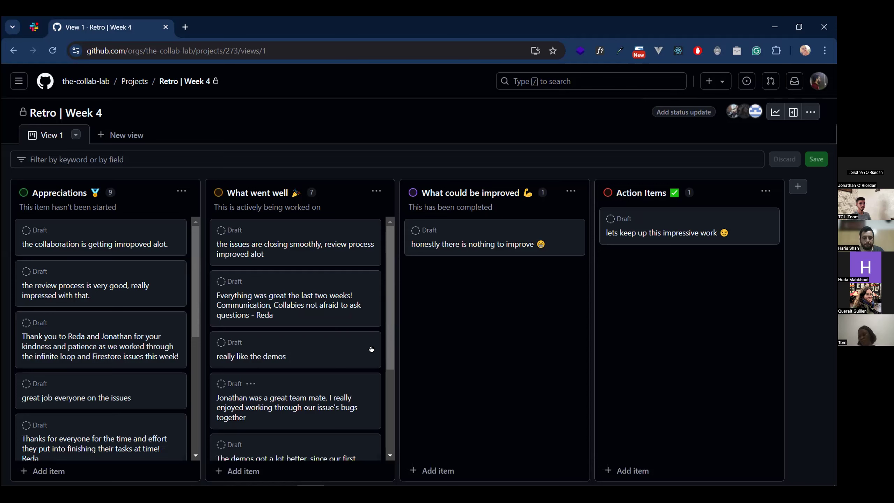
{"action": "scroll", "coordinate": [372, 348], "scroll_direction": "down", "scroll_amount": 4}
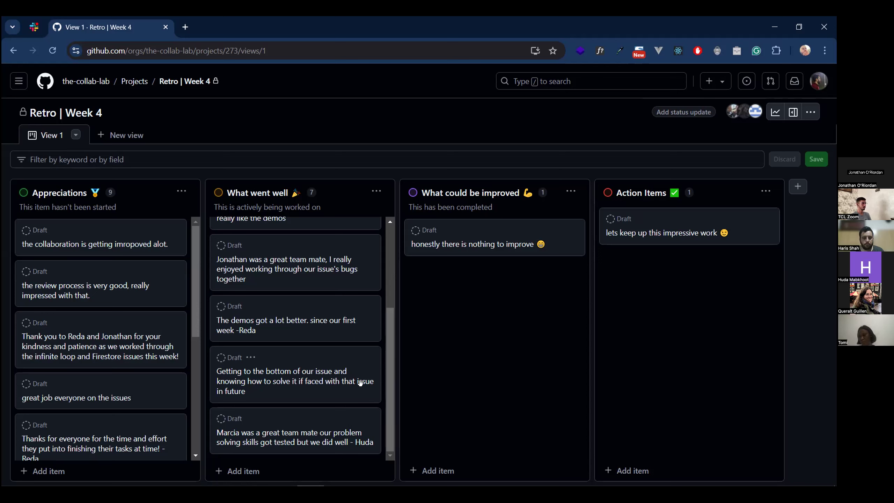
{"action": "scroll", "coordinate": [360, 383], "scroll_direction": "up", "scroll_amount": 4}
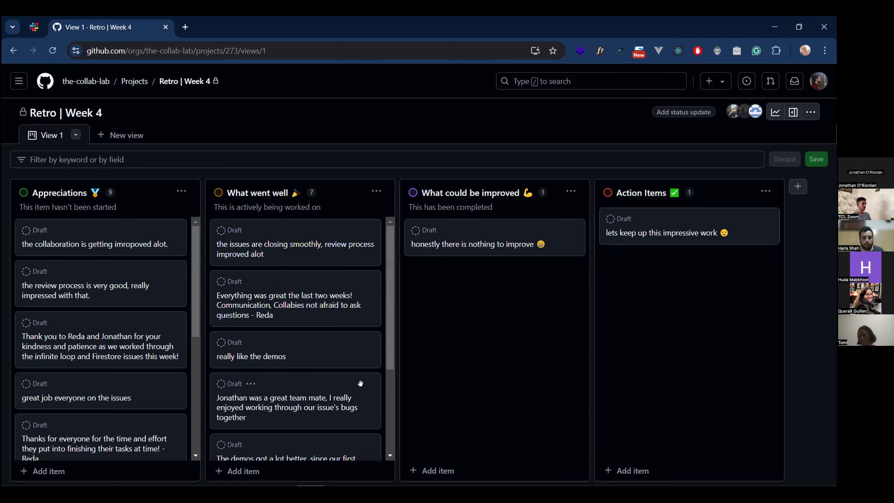
{"action": "scroll", "coordinate": [360, 385], "scroll_direction": "down", "scroll_amount": 4}
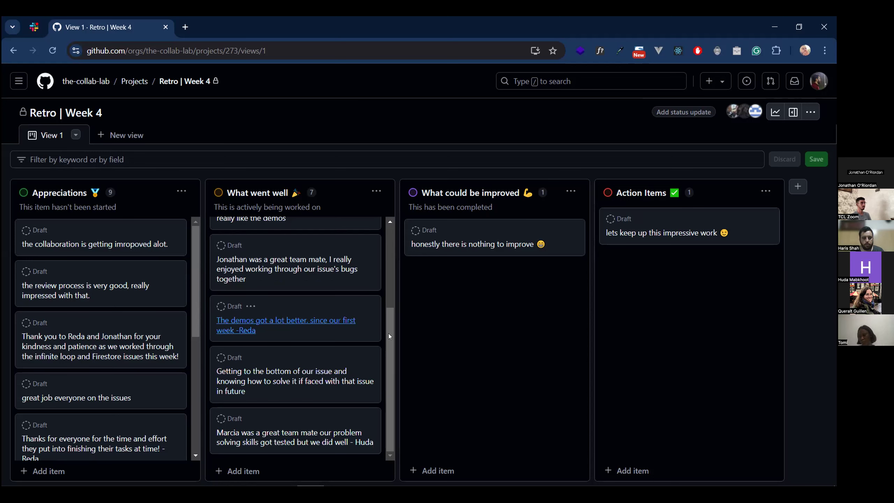
{"action": "scroll", "coordinate": [388, 333], "scroll_direction": "up", "scroll_amount": 4}
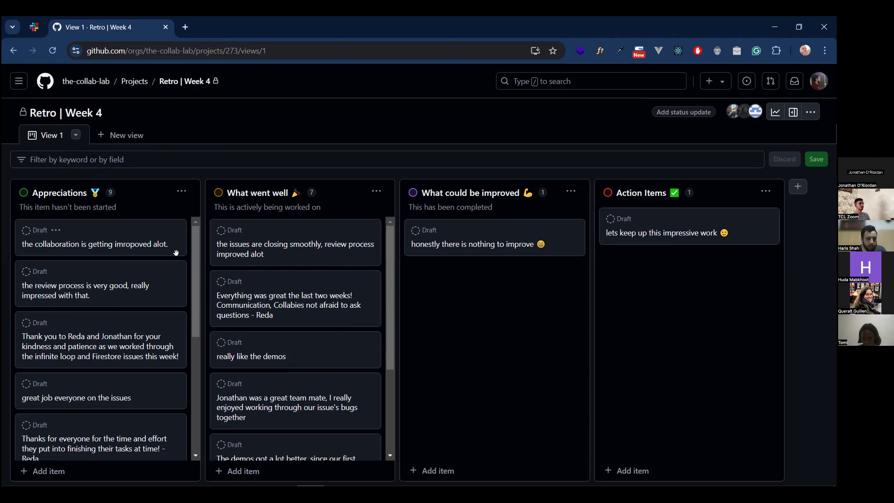
Open the Appreciations draft about kindness and patience during the infinite loop and Firestore issues, check its details, and close it.
{"action": "scroll", "coordinate": [143, 303], "scroll_direction": "down", "scroll_amount": 4}
{"action": "scroll", "coordinate": [143, 305], "scroll_direction": "up", "scroll_amount": 3}
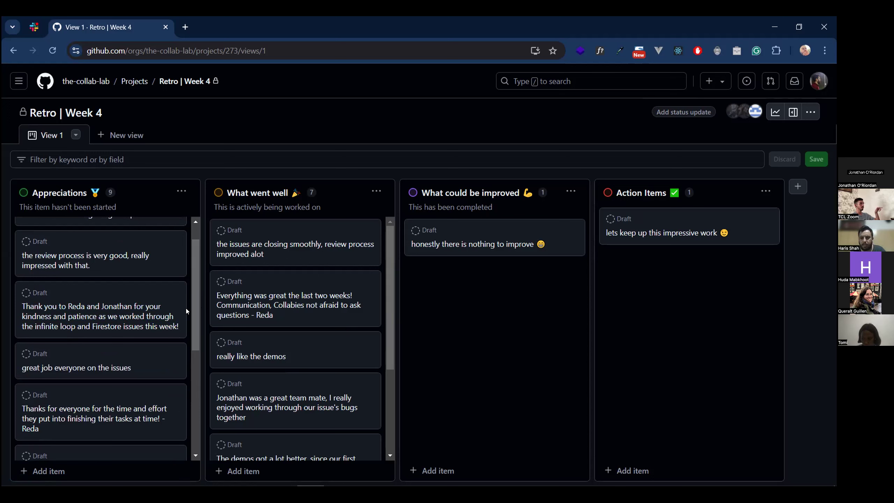
{"action": "left_click", "coordinate": [161, 293]}
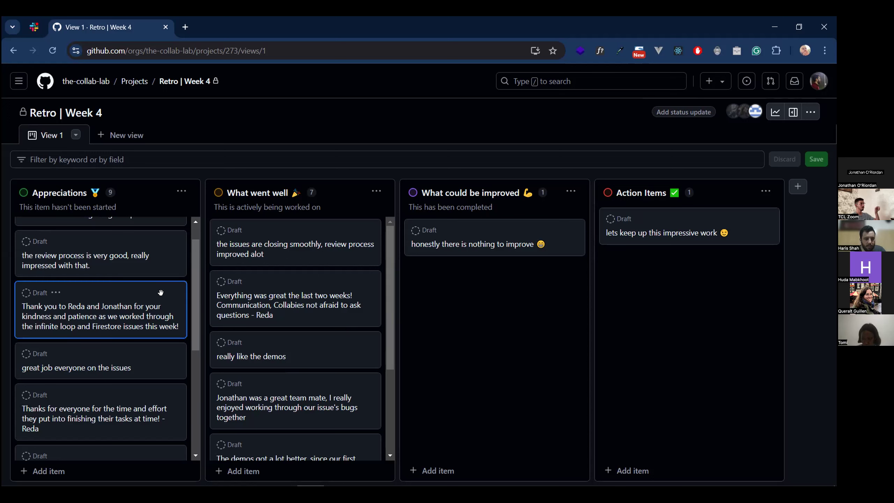
{"action": "left_click", "coordinate": [123, 309]}
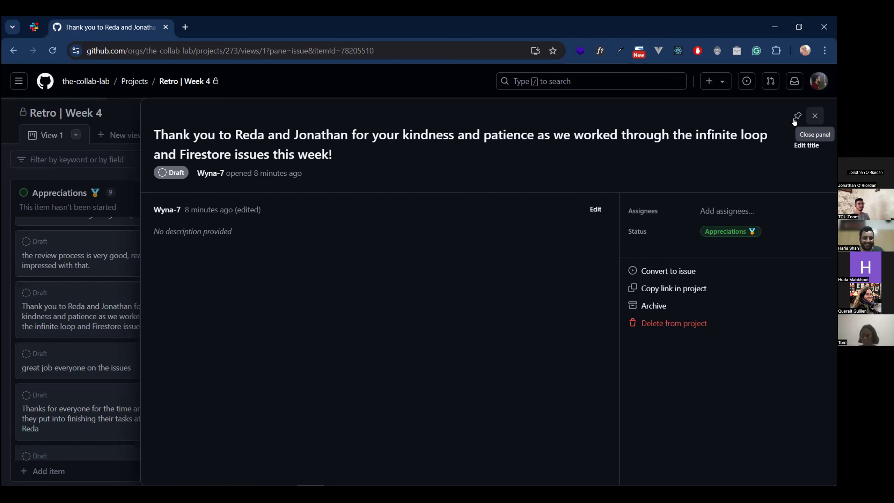
{"action": "key", "text": "Escape"}
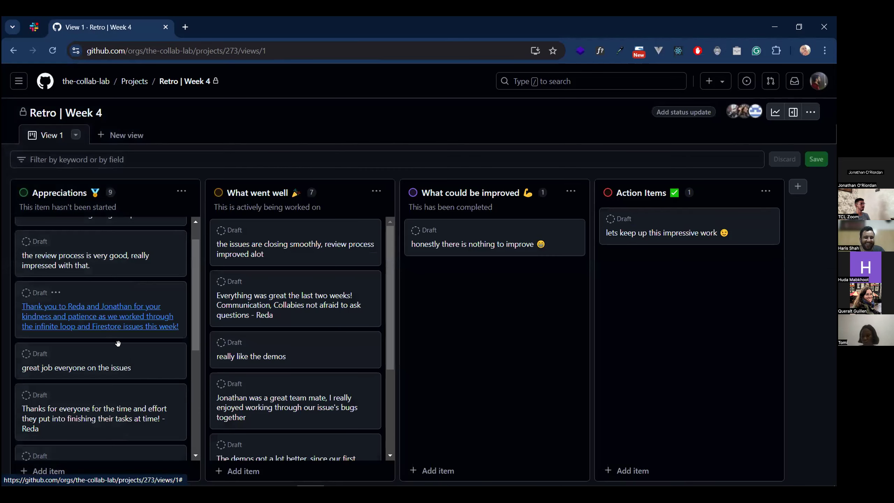
View the details of the "great job everyone on the issues" draft in the Appreciations column, then close them.
{"action": "scroll", "coordinate": [118, 343], "scroll_direction": "down", "scroll_amount": 1}
{"action": "scroll", "coordinate": [118, 344], "scroll_direction": "down", "scroll_amount": 2}
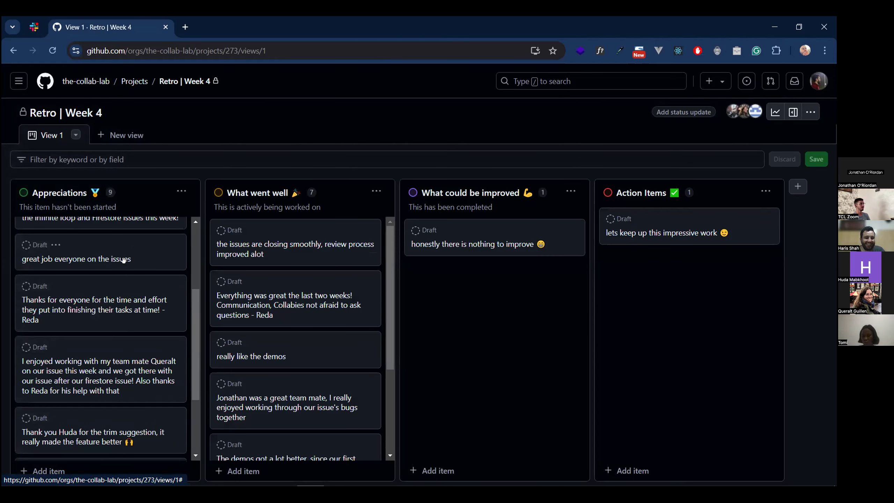
{"action": "left_click", "coordinate": [111, 243]}
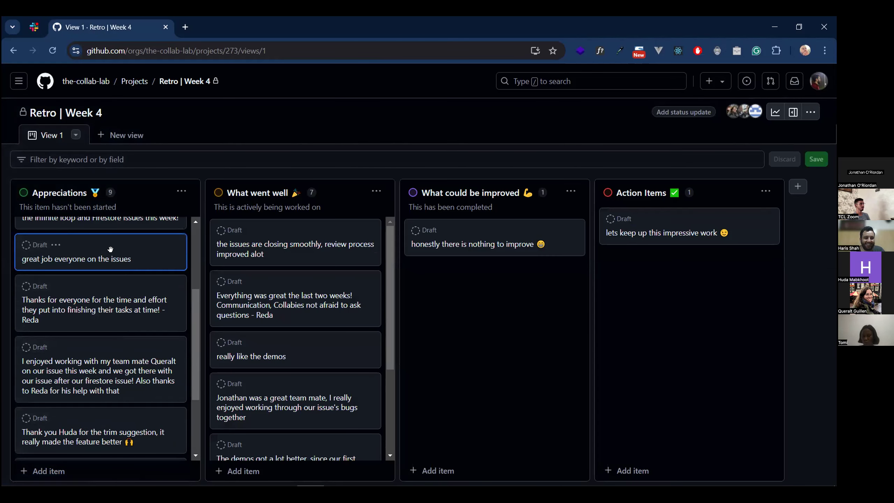
{"action": "left_click", "coordinate": [110, 257]}
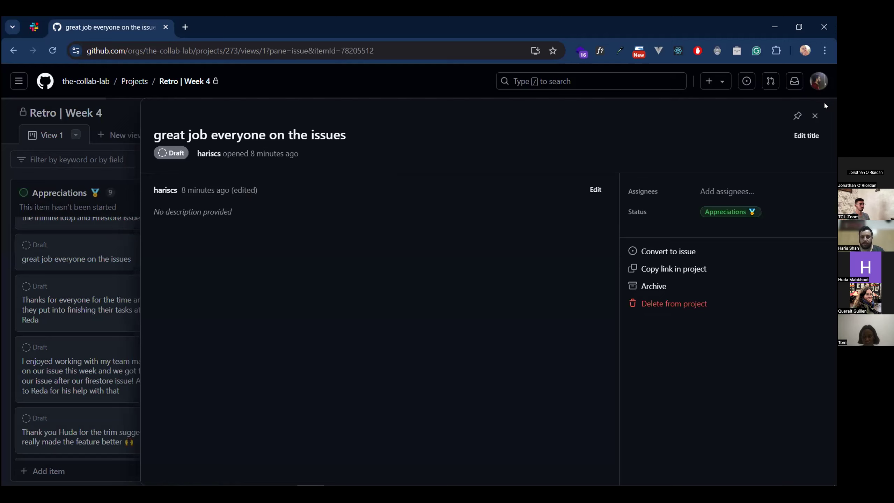
{"action": "left_click", "coordinate": [816, 115]}
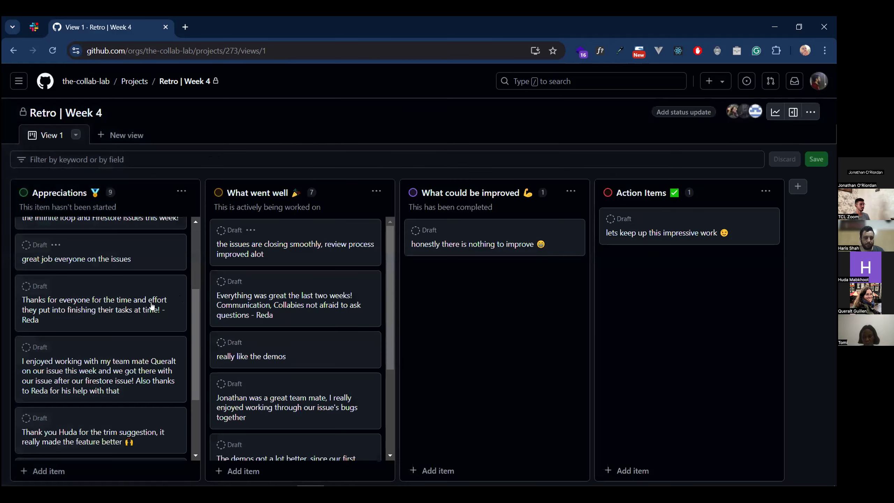
View and close the Appreciations drafts about everyone's time and effort and about enjoying the issue work with a team mate.
{"action": "left_click", "coordinate": [124, 312]}
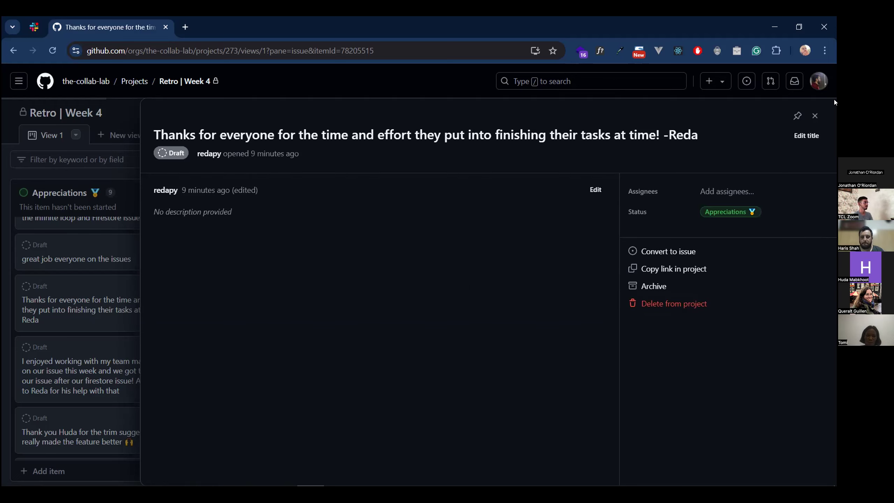
{"action": "left_click", "coordinate": [815, 116]}
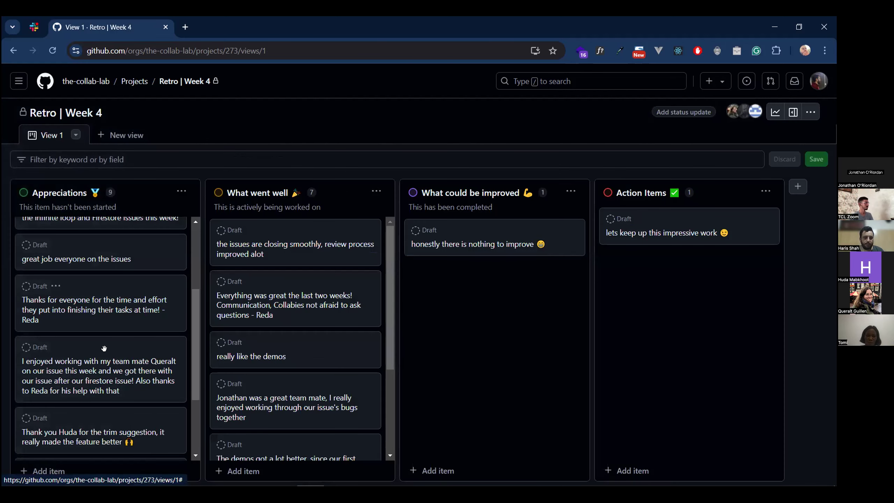
{"action": "left_click", "coordinate": [108, 372]}
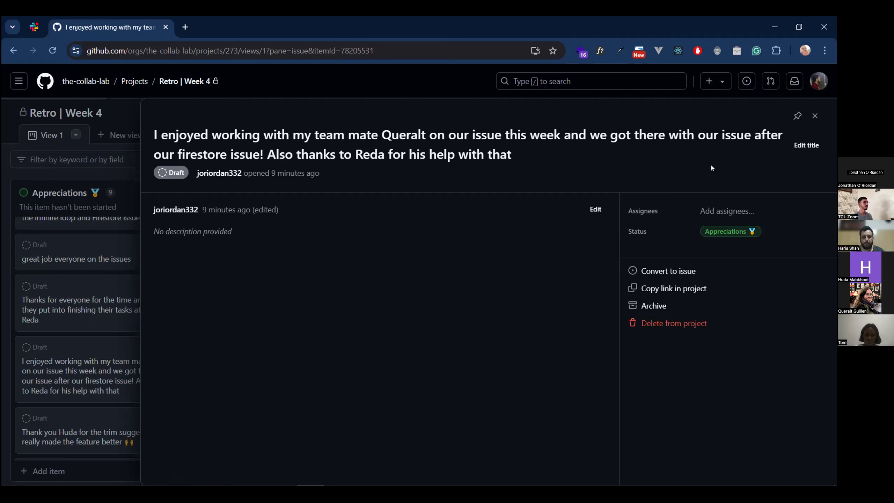
{"action": "left_click", "coordinate": [817, 114]}
View and close the Appreciations drafts about the trim suggestion and "Great work everyone!".
{"action": "scroll", "coordinate": [130, 345], "scroll_direction": "down", "scroll_amount": 3}
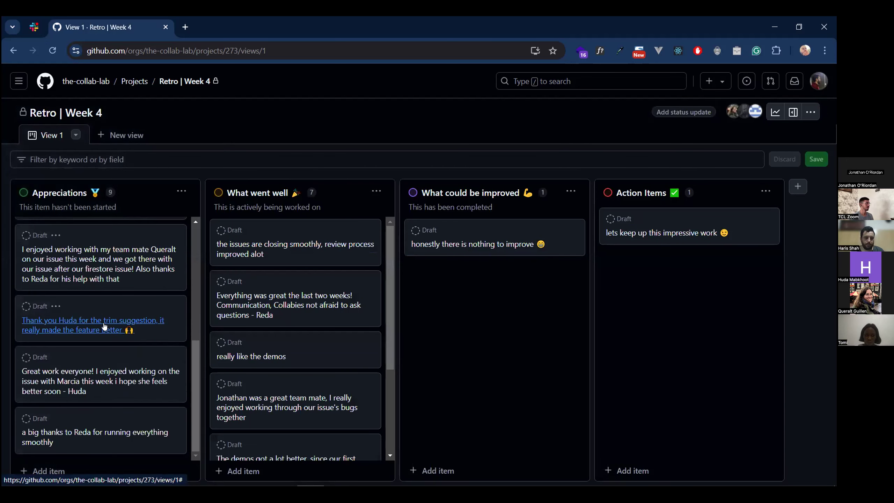
{"action": "left_click", "coordinate": [104, 327]}
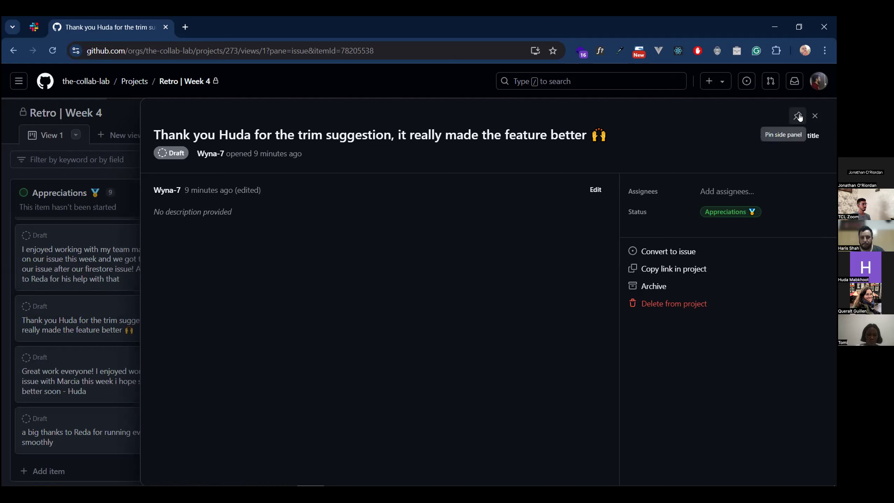
{"action": "left_click", "coordinate": [815, 117]}
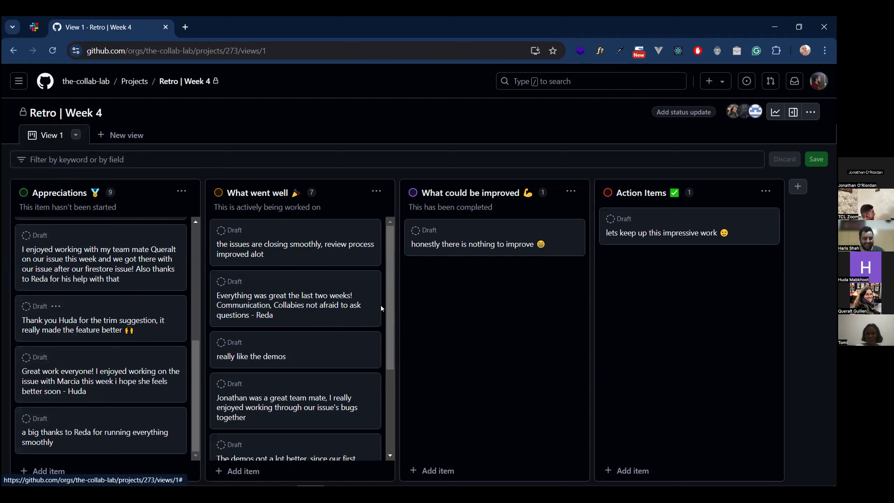
{"action": "left_click", "coordinate": [144, 383]}
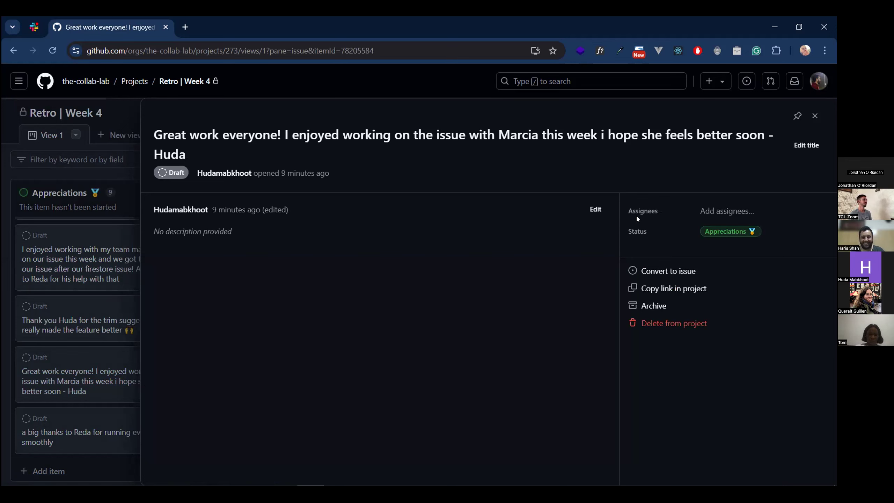
{"action": "left_click", "coordinate": [815, 116]}
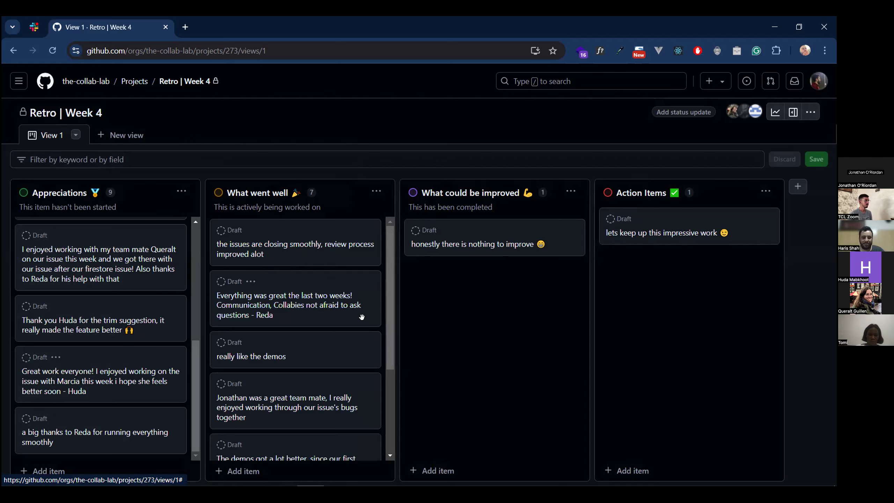
Look through the What went well column, view the details of the "really like the demos" draft, and close them.
{"action": "scroll", "coordinate": [365, 317], "scroll_direction": "down", "scroll_amount": 3}
{"action": "scroll", "coordinate": [364, 317], "scroll_direction": "up", "scroll_amount": 3}
{"action": "scroll", "coordinate": [365, 317], "scroll_direction": "down", "scroll_amount": 2}
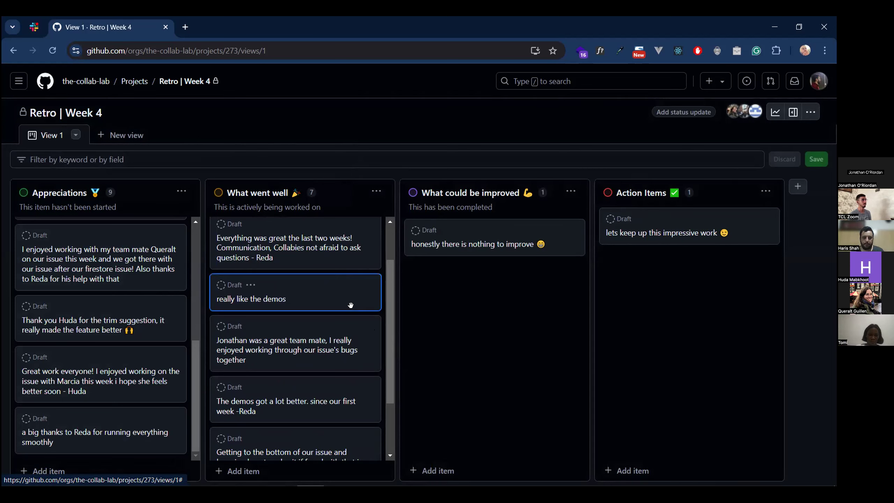
{"action": "left_click", "coordinate": [272, 300]}
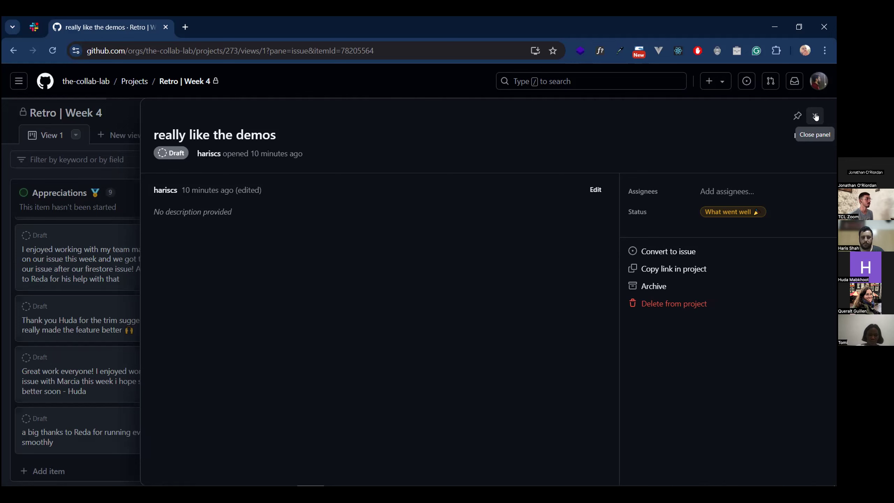
{"action": "left_click", "coordinate": [816, 117]}
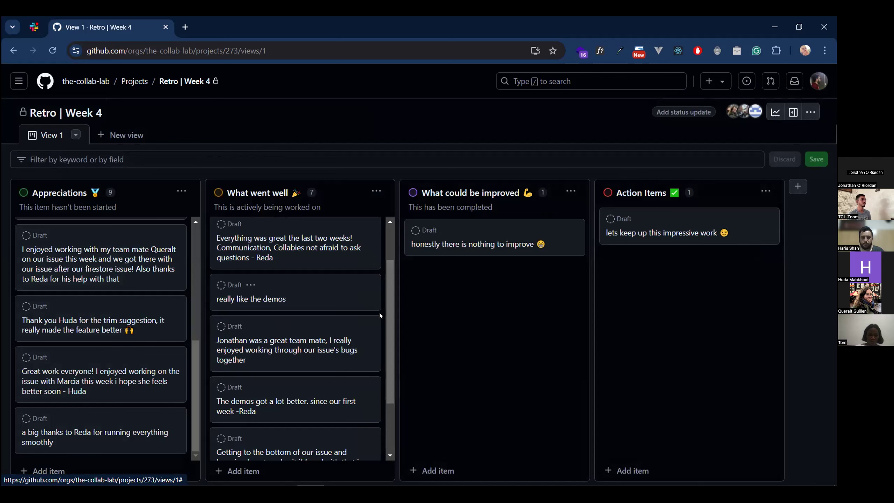
View the What went well draft about working through the issue's bugs with a team mate, then close it.
{"action": "scroll", "coordinate": [379, 312], "scroll_direction": "down", "scroll_amount": 2}
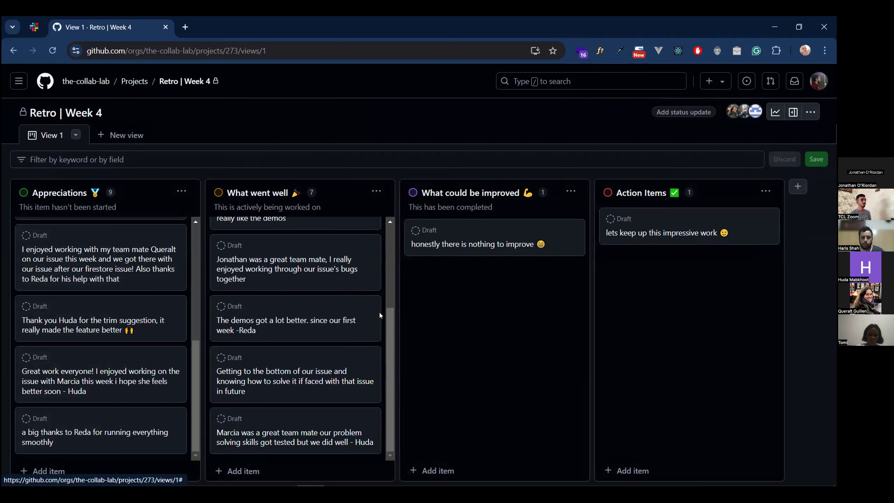
{"action": "scroll", "coordinate": [380, 312], "scroll_direction": "up", "scroll_amount": 1}
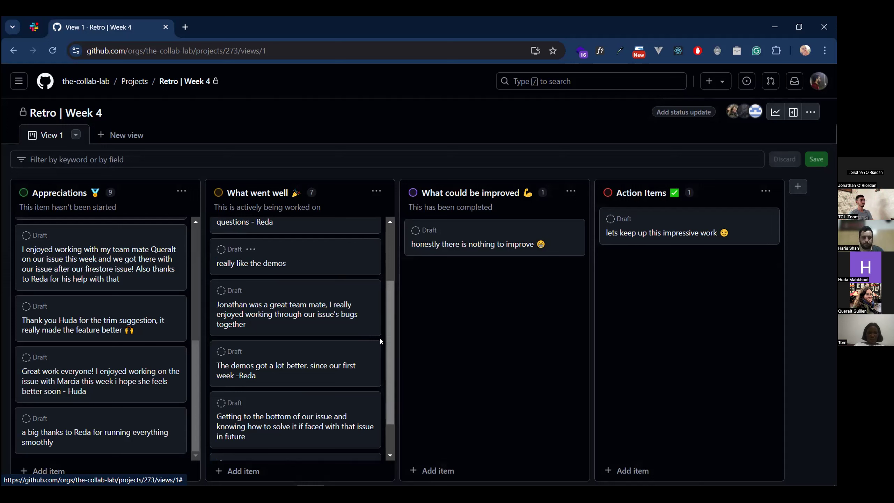
{"action": "left_click", "coordinate": [319, 319]}
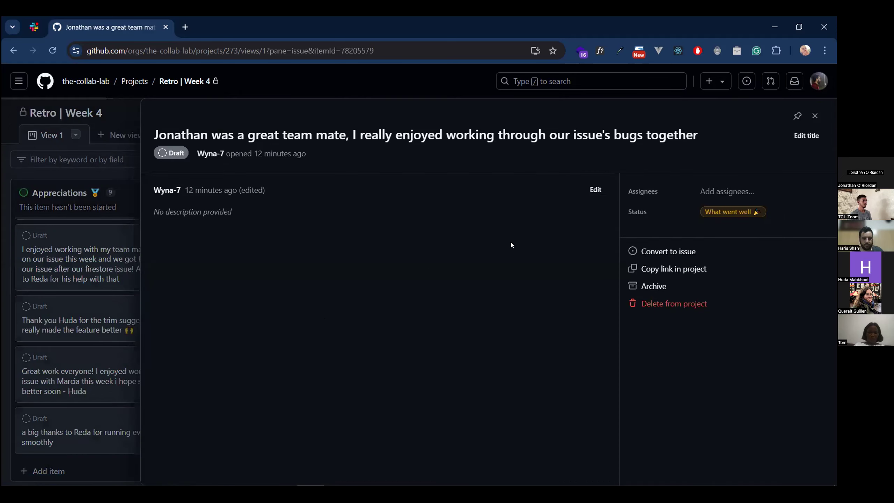
{"action": "left_click", "coordinate": [808, 120]}
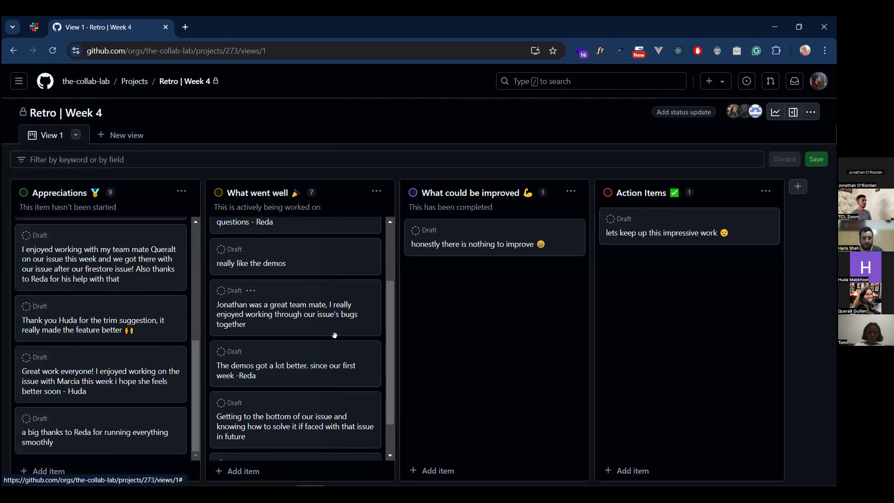
View and close the What went well drafts about getting to the bottom of the issue and having problem solving skills tested.
{"action": "scroll", "coordinate": [335, 334], "scroll_direction": "down", "scroll_amount": 1}
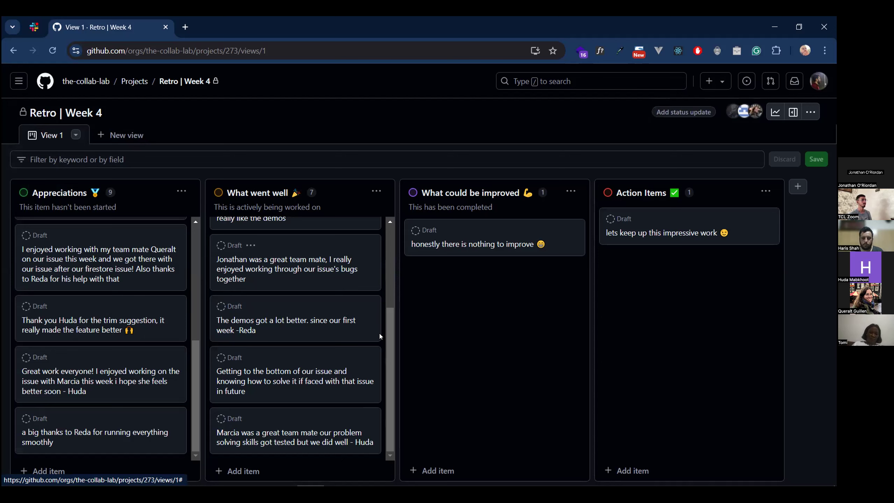
{"action": "left_click", "coordinate": [340, 376]}
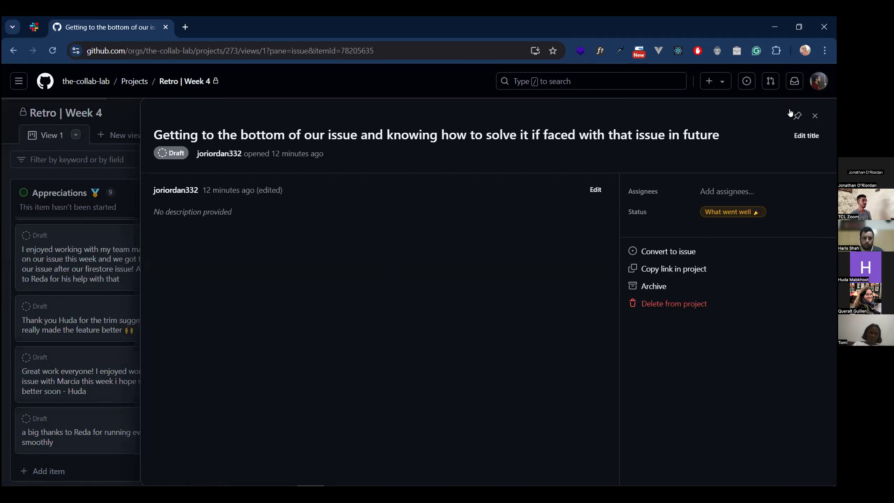
{"action": "left_click", "coordinate": [814, 116]}
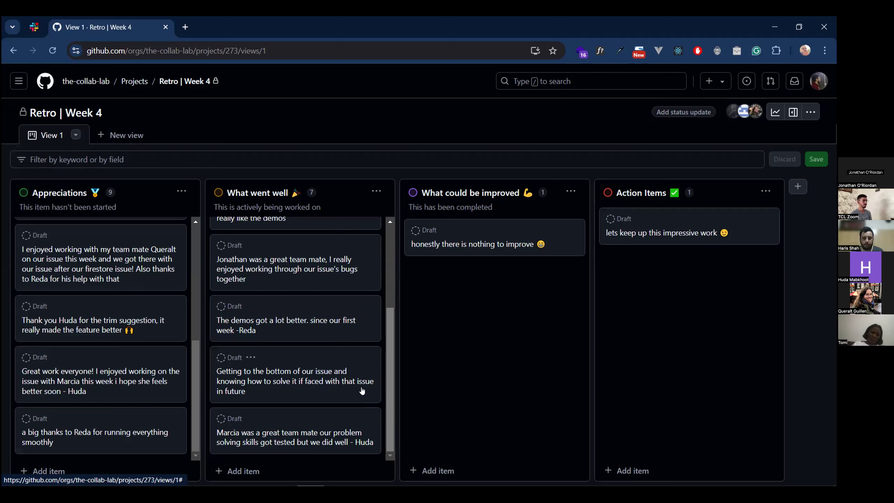
{"action": "left_click", "coordinate": [318, 433]}
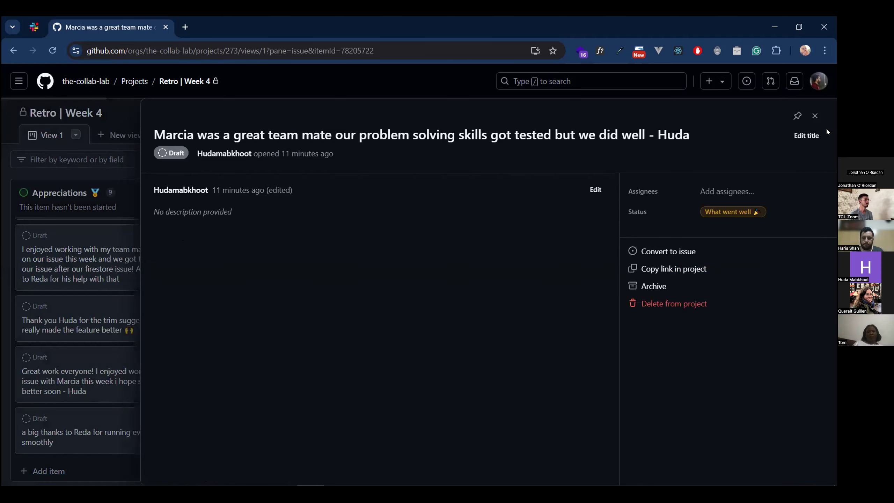
{"action": "left_click", "coordinate": [815, 116]}
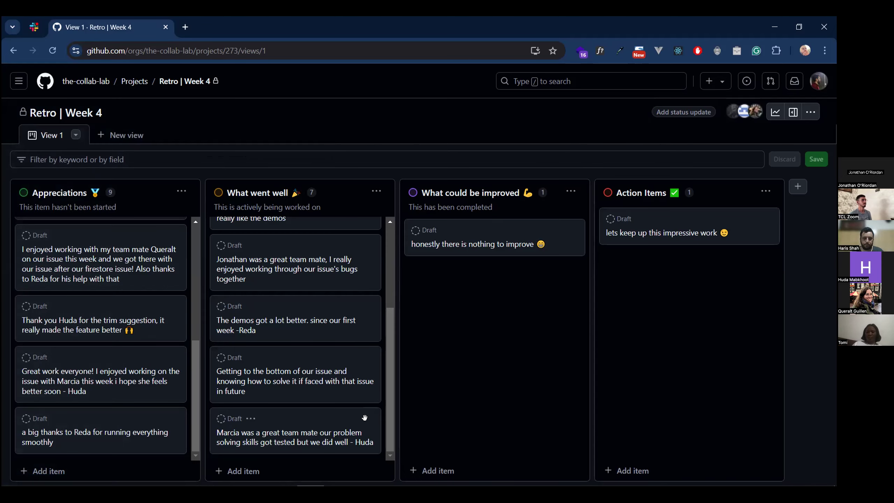